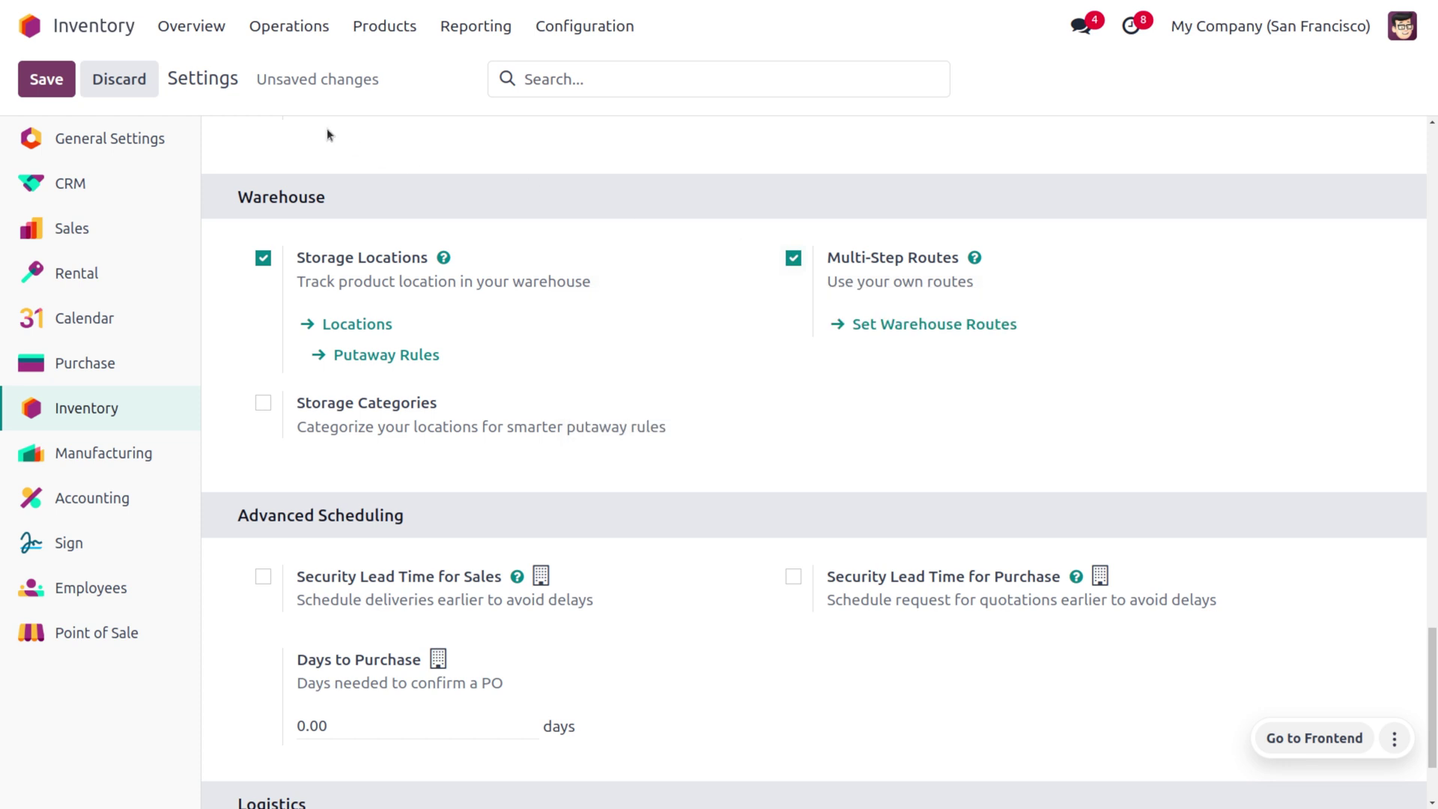
Save the inventory settings and open the configuration of the YourCompany warehouse.
{"action": "left_click", "coordinate": [32, 76]}
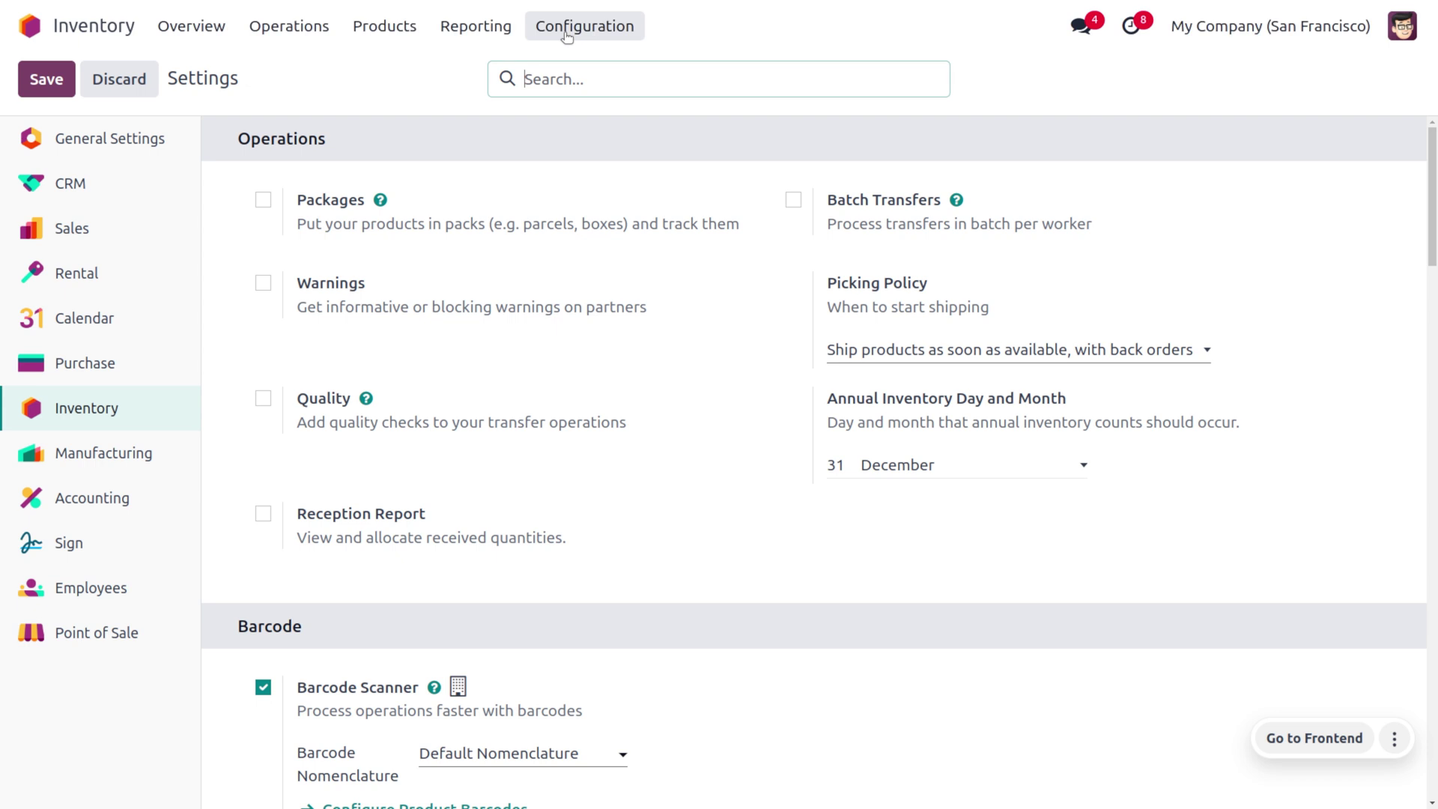
{"action": "left_click", "coordinate": [568, 34]}
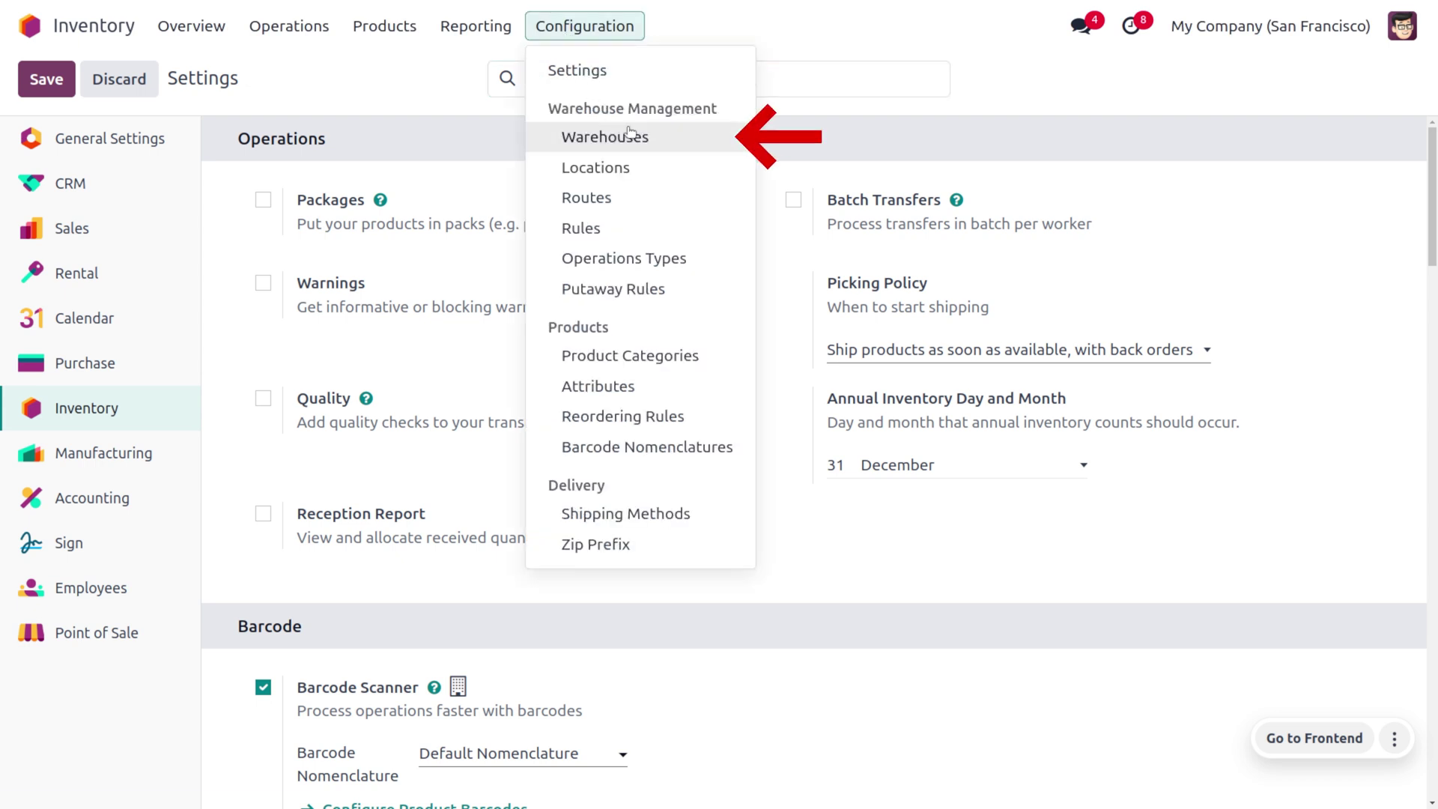
{"action": "left_click", "coordinate": [601, 138]}
{"action": "left_click", "coordinate": [488, 179]}
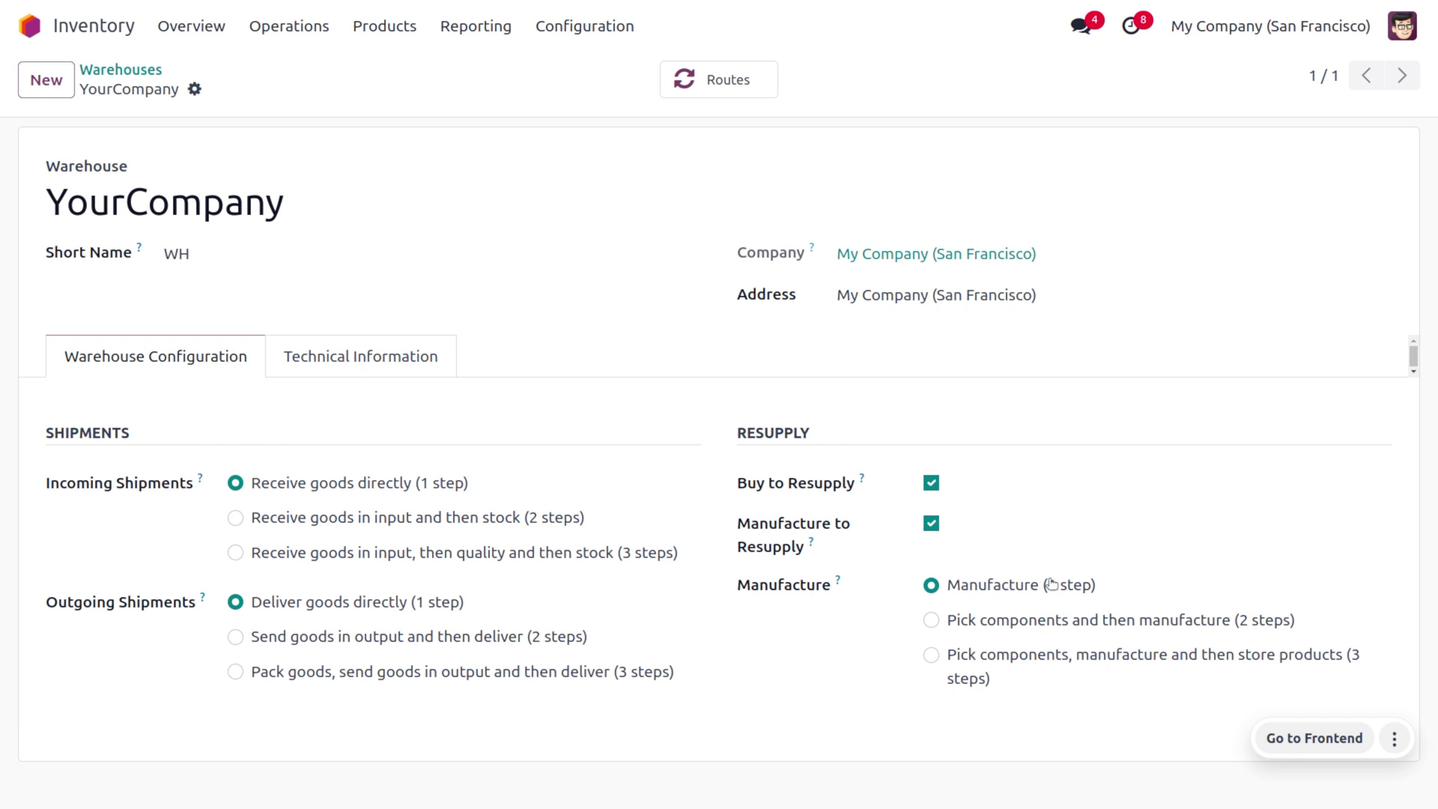
Switch to the Manufacturing app and open the Table product, internal reference FURN_9666.
{"action": "left_click", "coordinate": [33, 26]}
{"action": "type", "text": "man"}
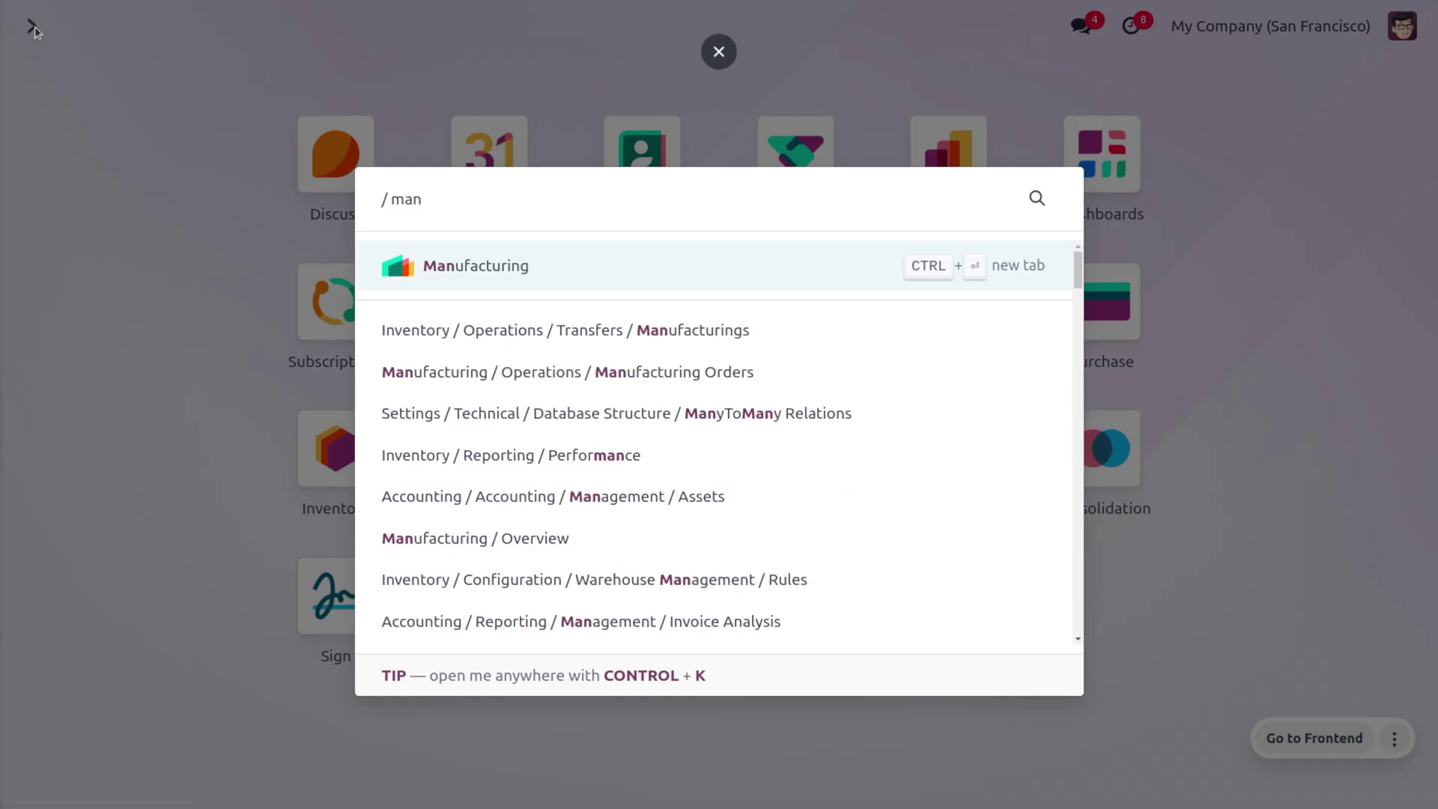
{"action": "key", "text": "Return"}
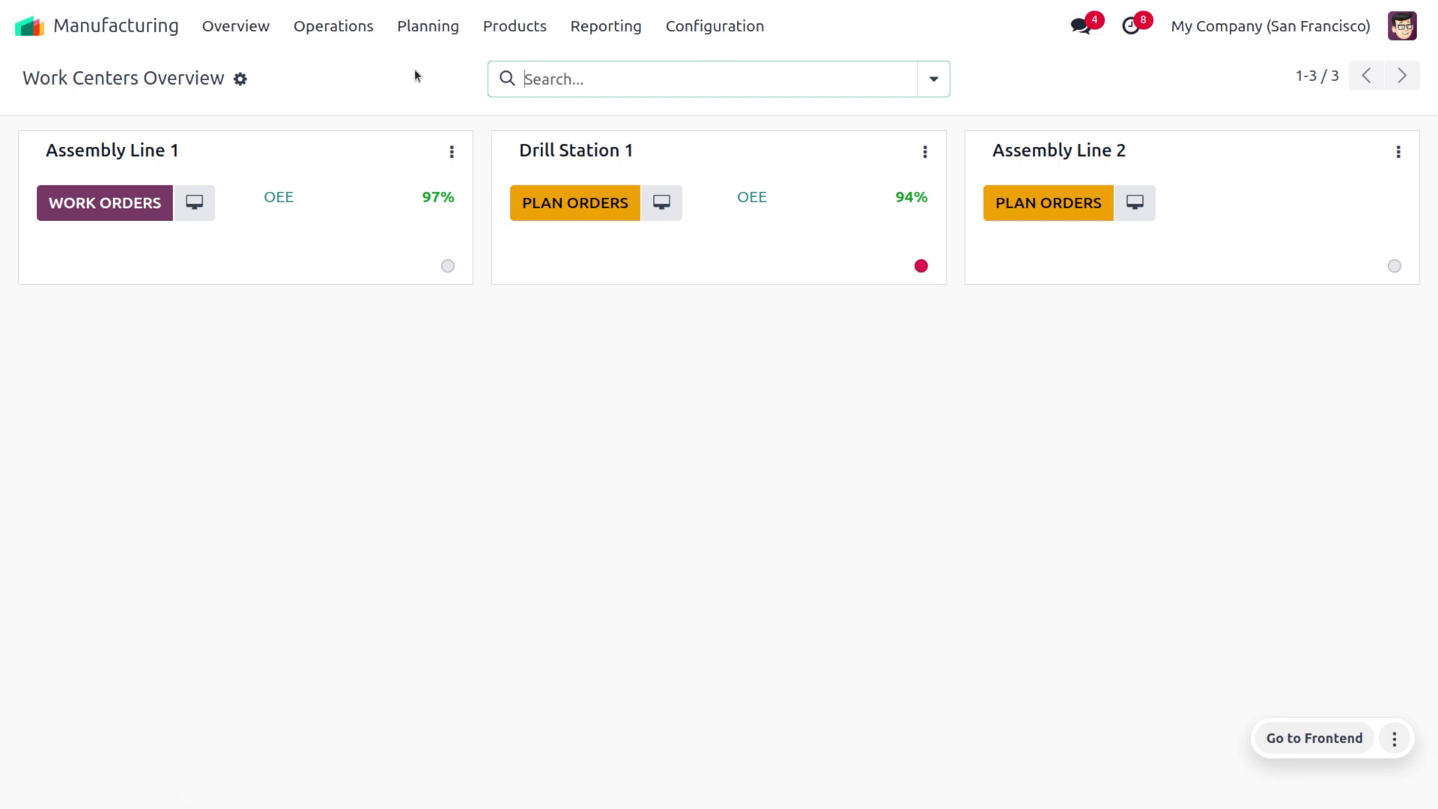
{"action": "left_click", "coordinate": [483, 39]}
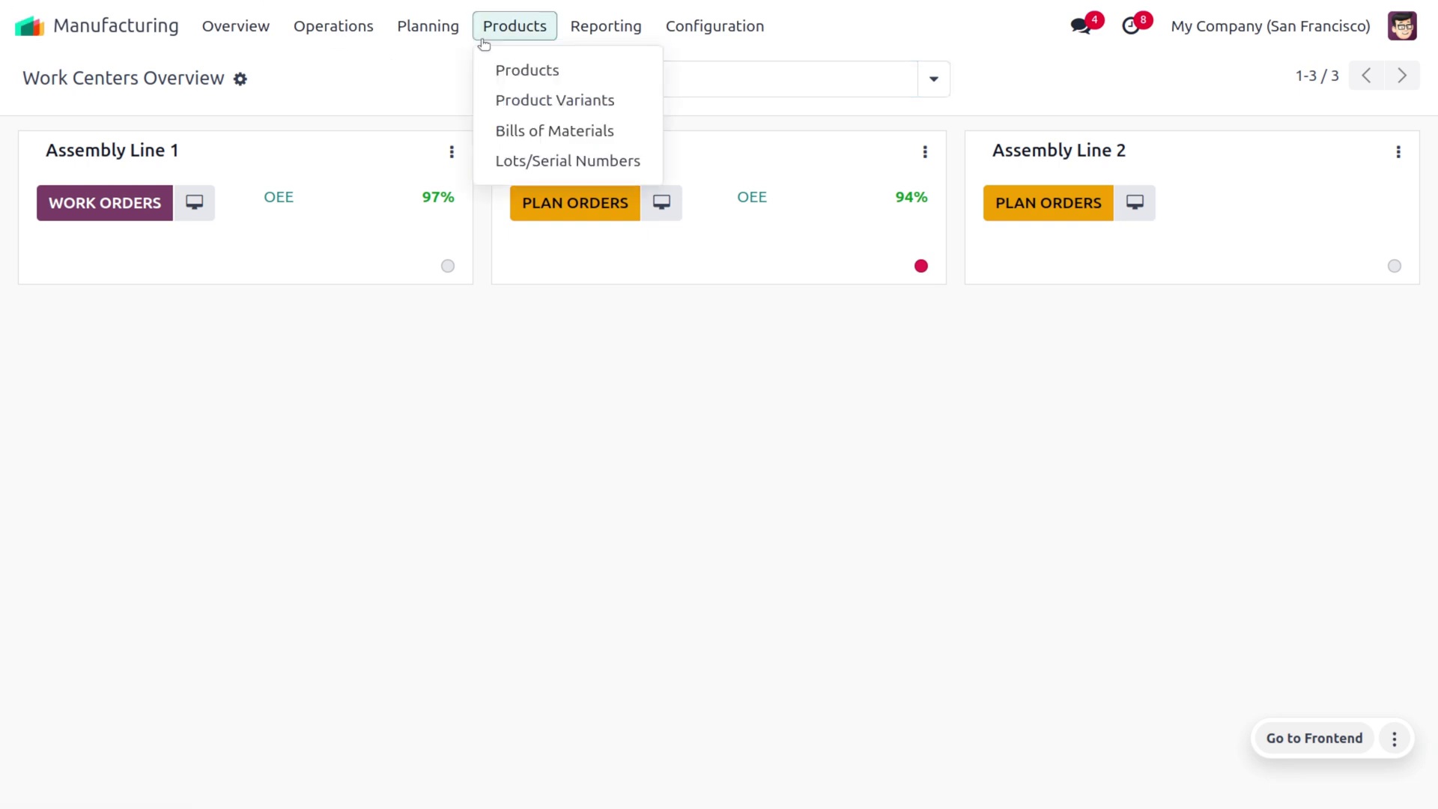
{"action": "left_click", "coordinate": [512, 69]}
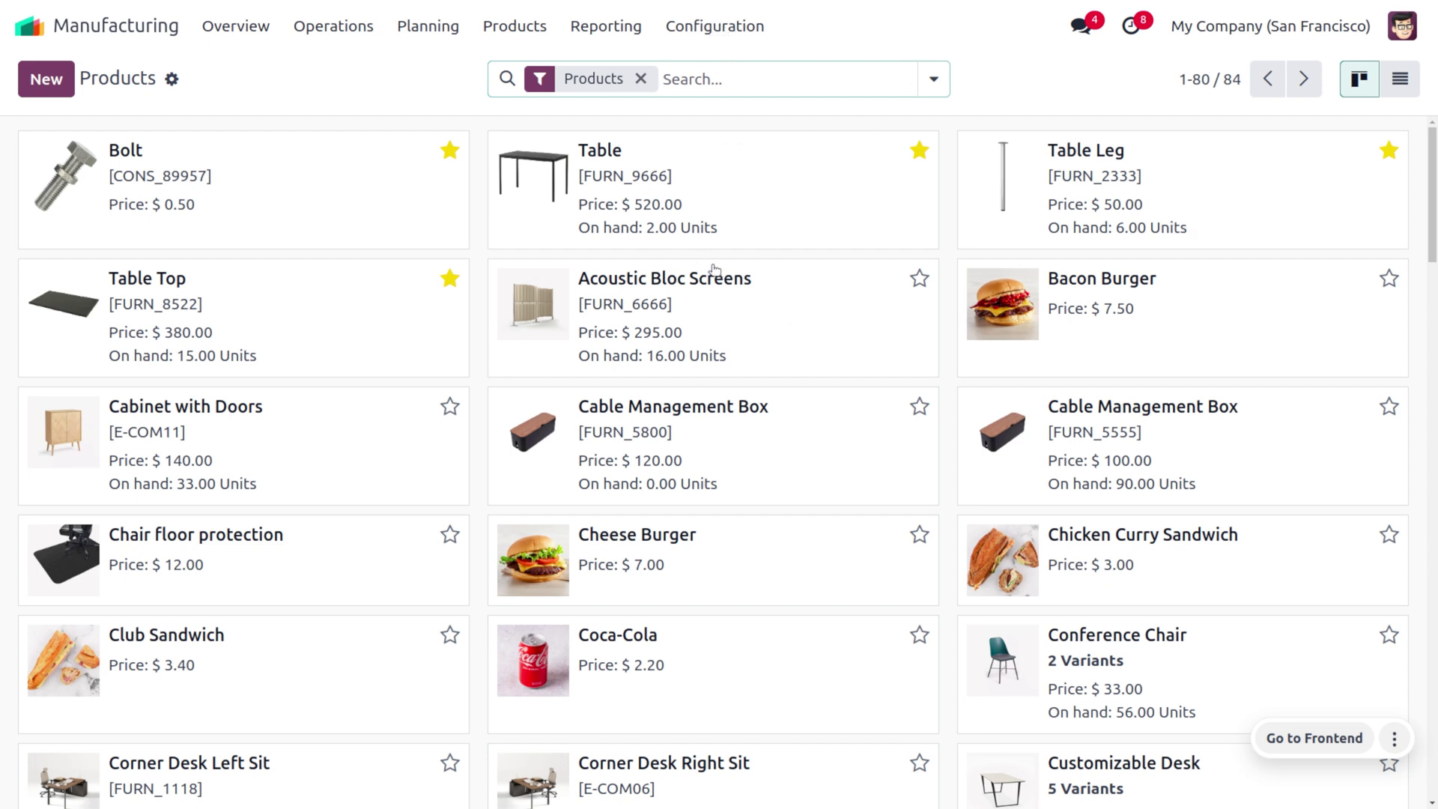
{"action": "left_click", "coordinate": [764, 156]}
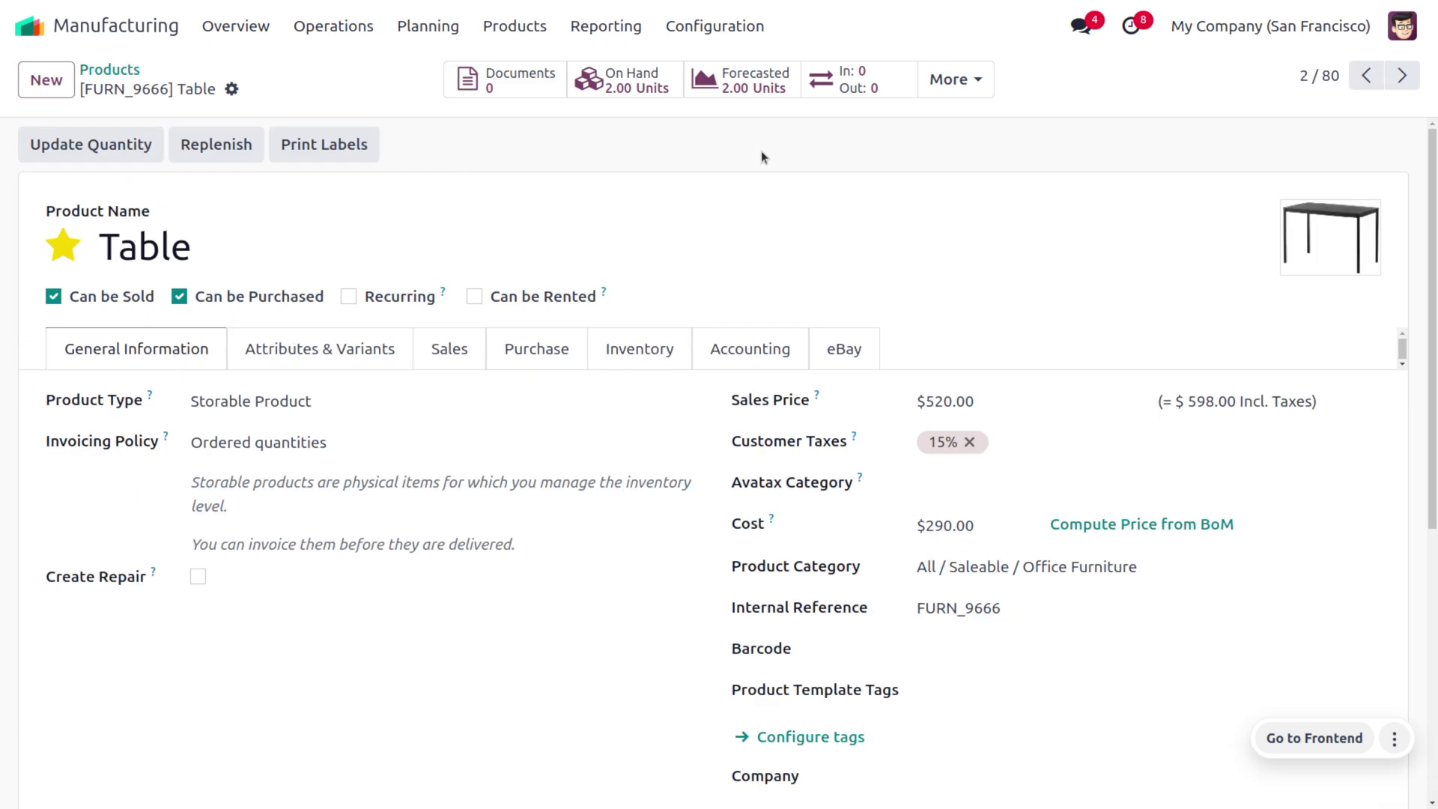
Open the Table's "one step" bill of materials and review its components and operations.
{"action": "left_click", "coordinate": [968, 92]}
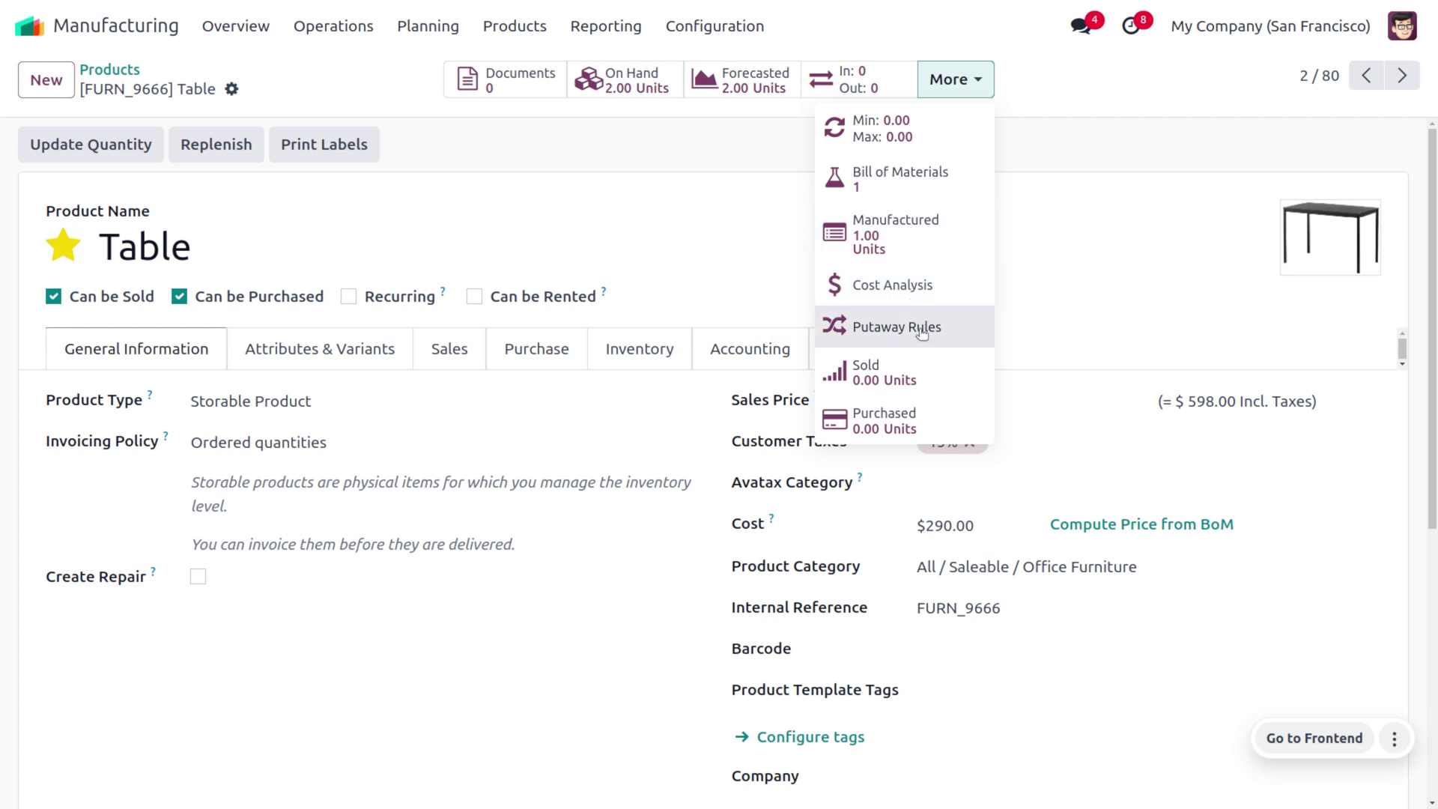
{"action": "left_click", "coordinate": [908, 188]}
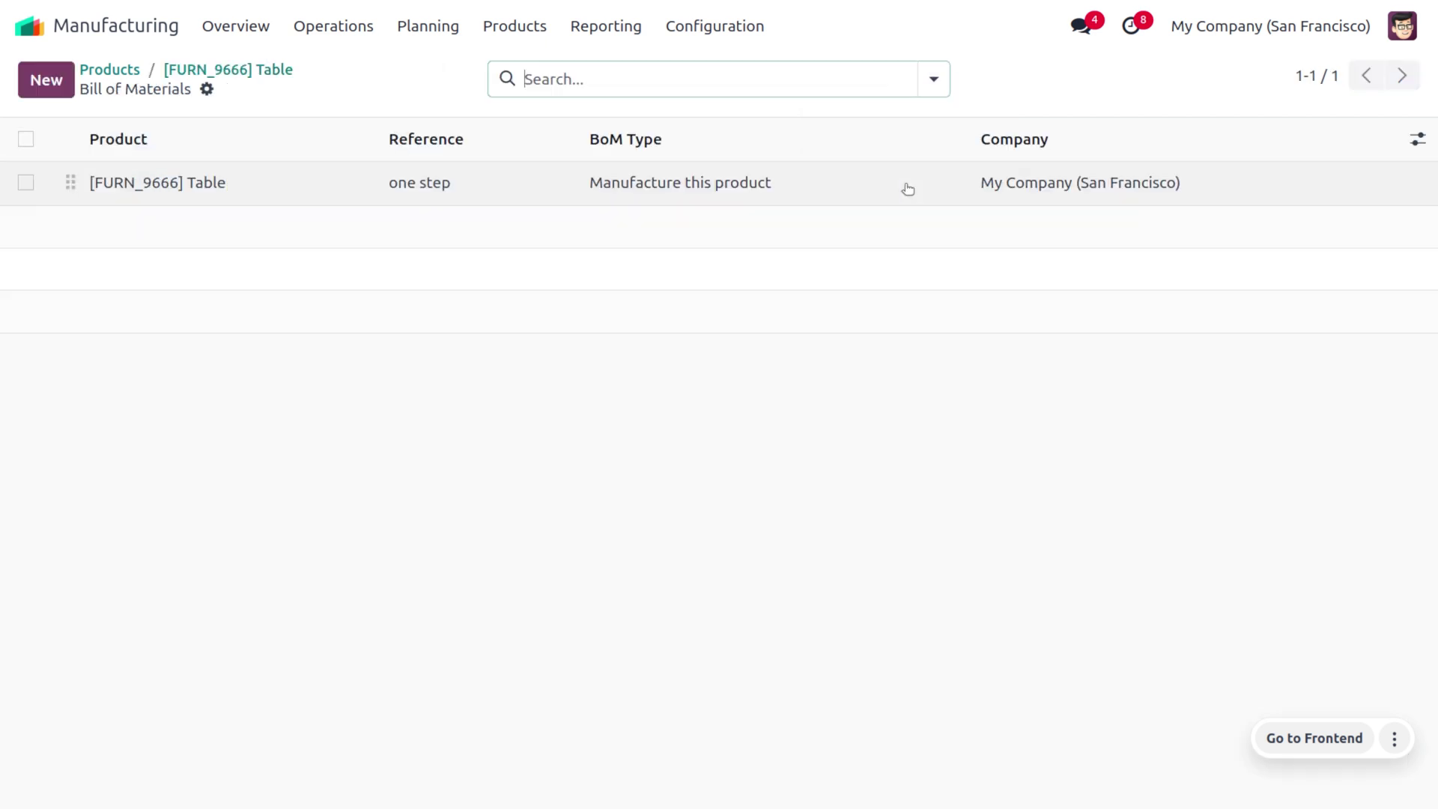
{"action": "left_click", "coordinate": [666, 183]}
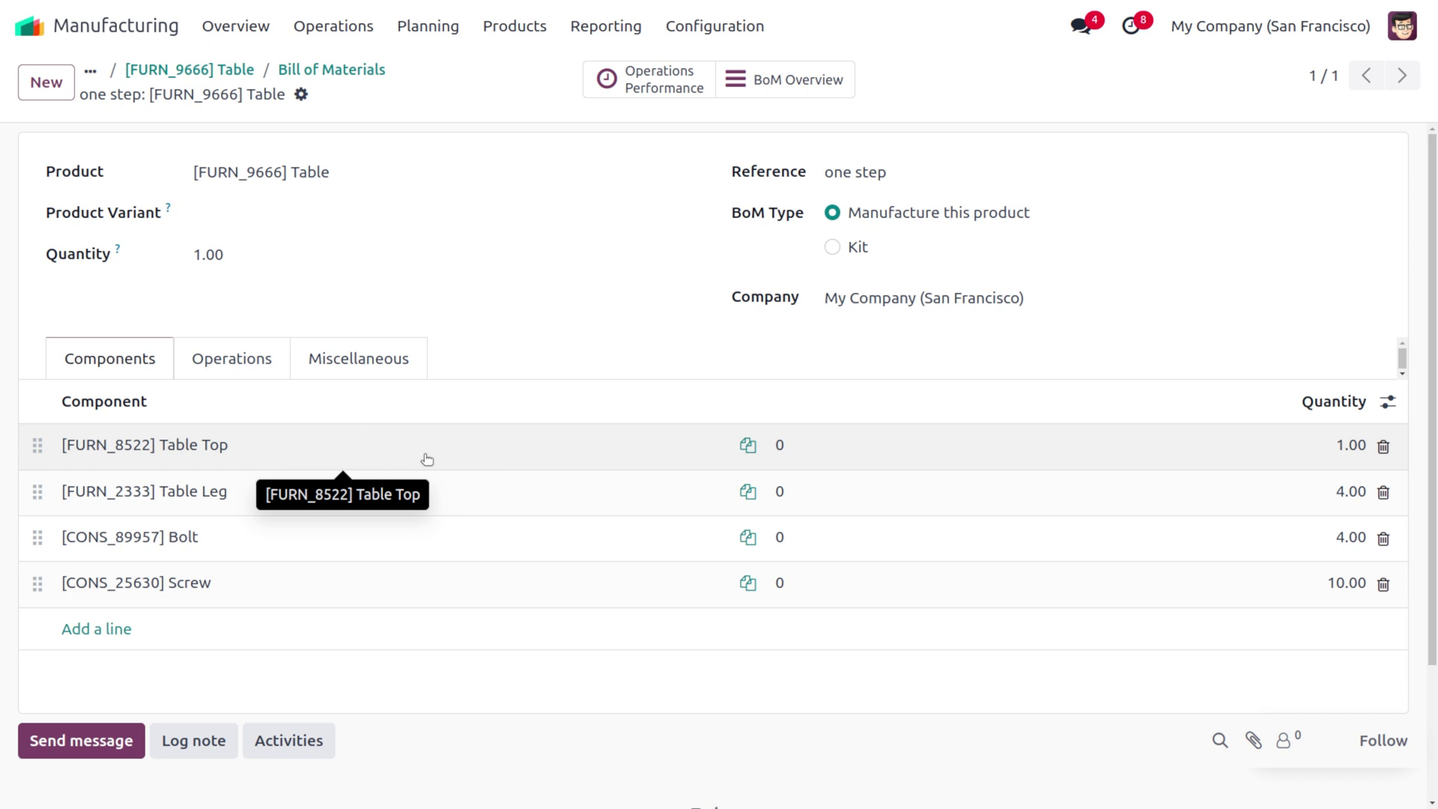
{"action": "left_click", "coordinate": [245, 343]}
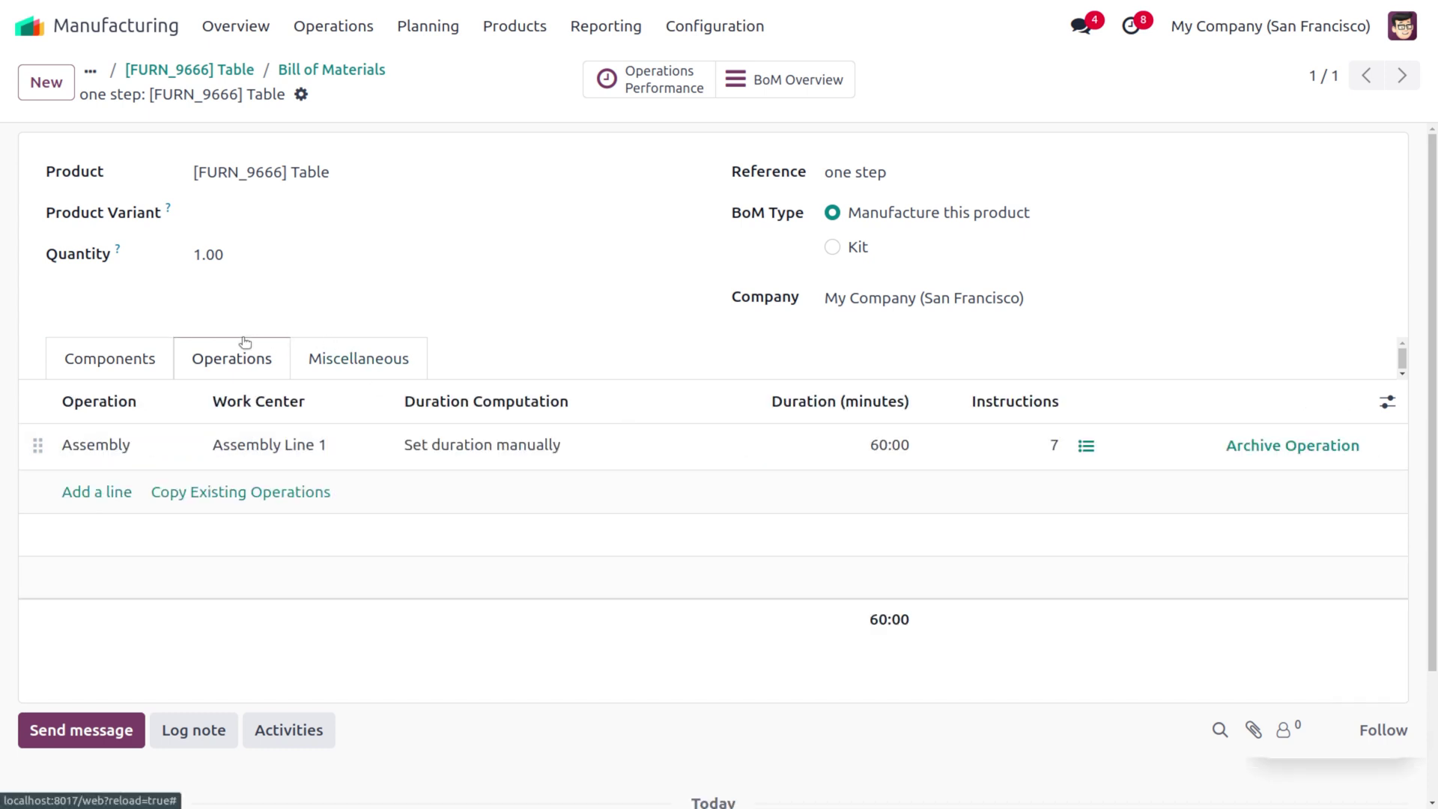
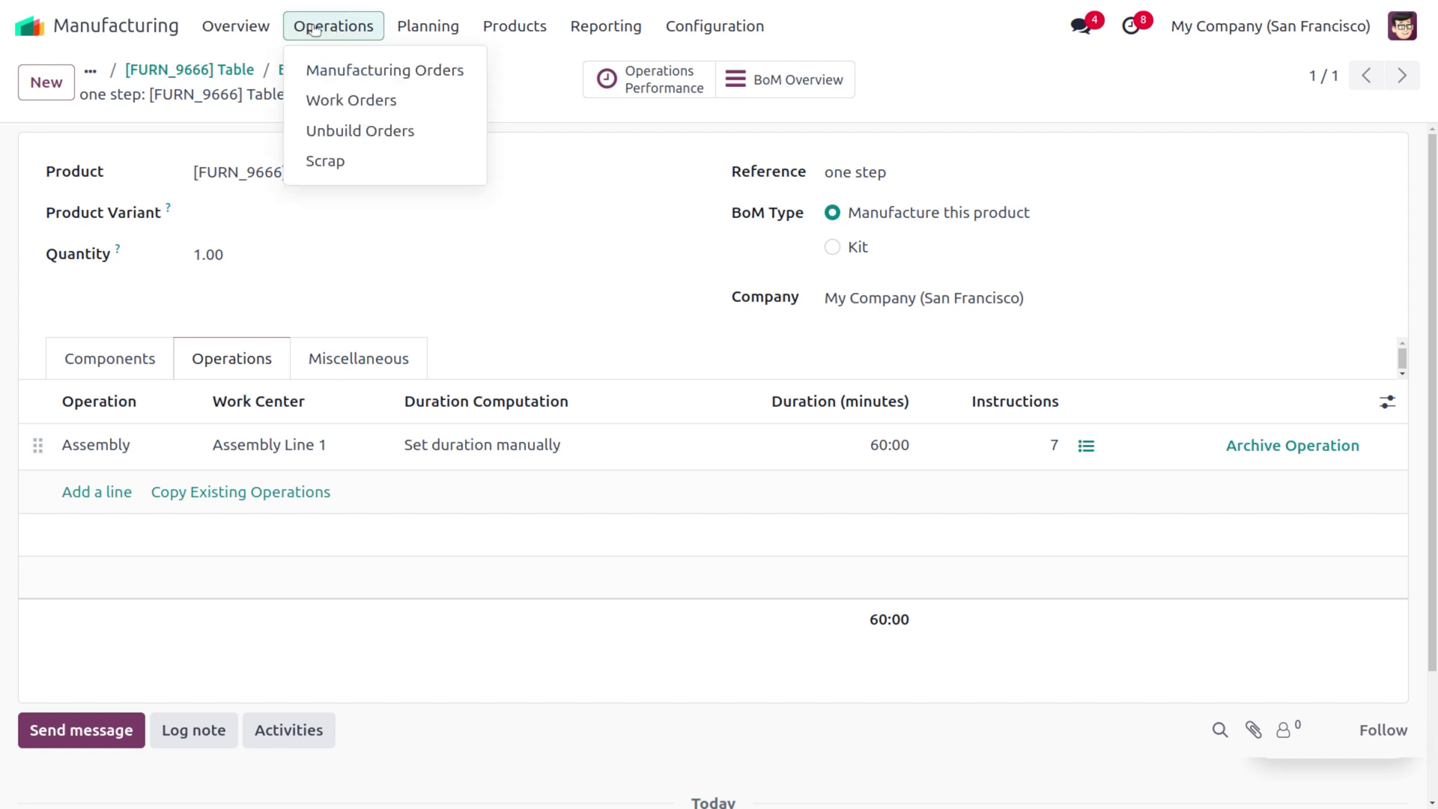
Create and save a manufacturing order using the bill of materials "one step: [FURN_9666] Table", checking its work orders.
{"action": "left_click", "coordinate": [367, 69]}
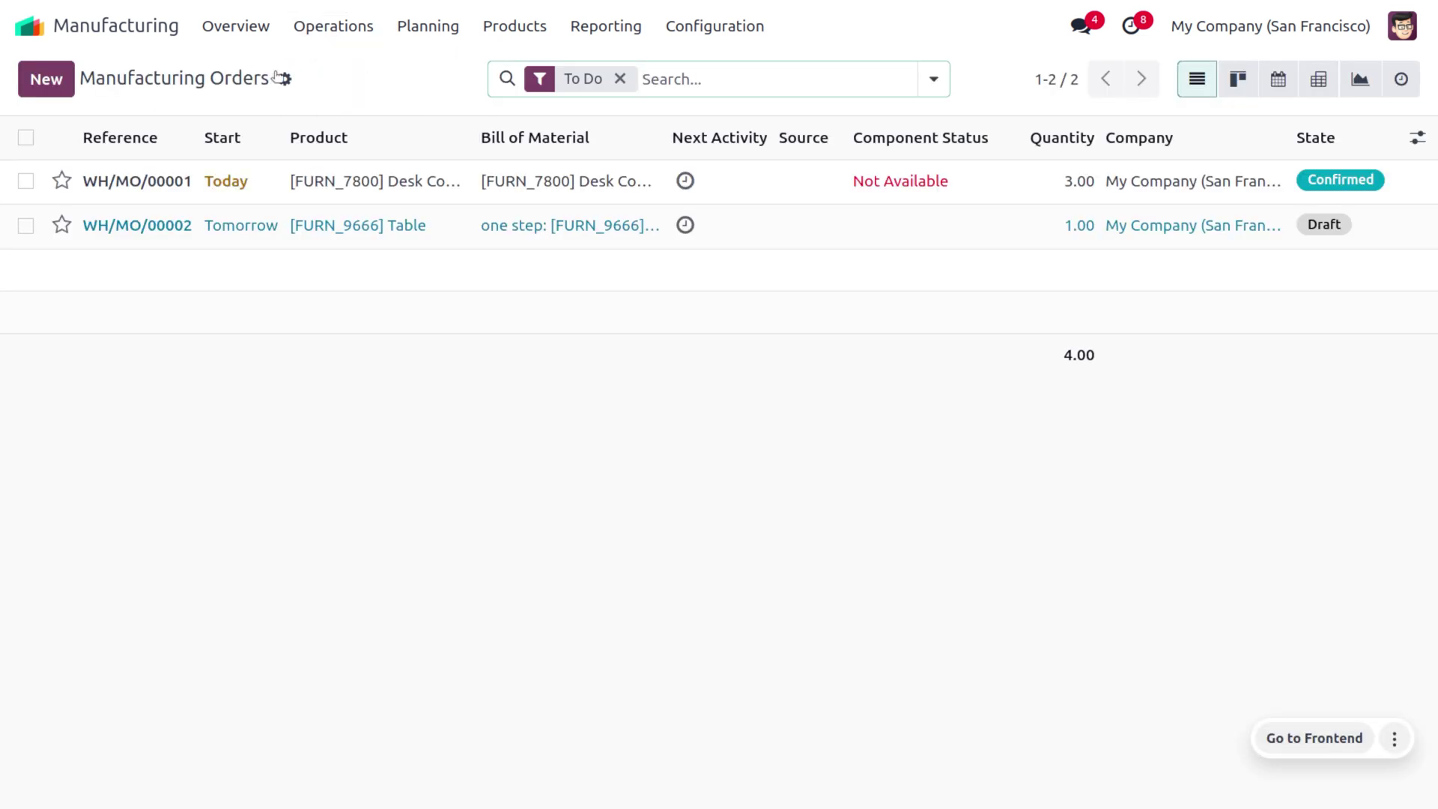
{"action": "left_click", "coordinate": [60, 84]}
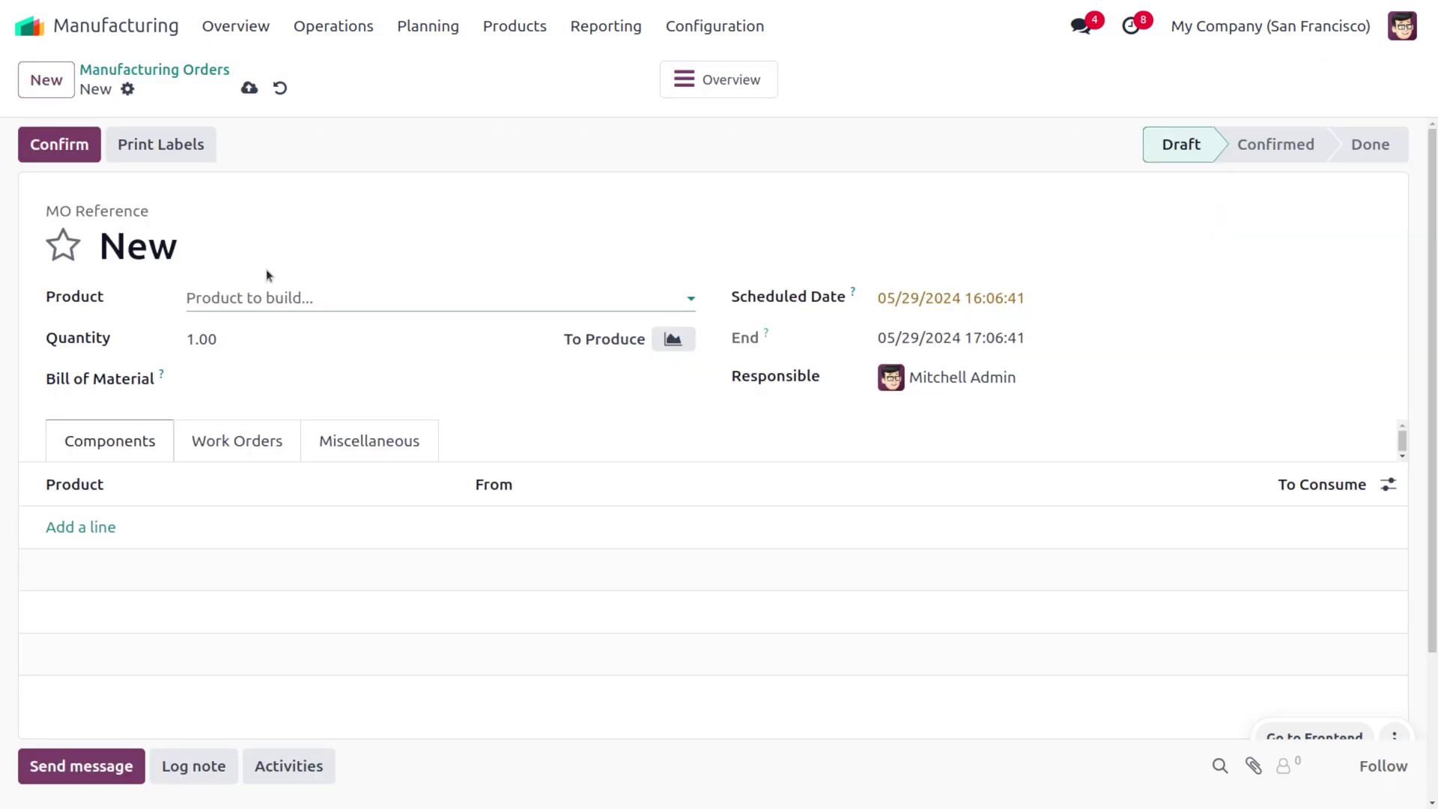
{"action": "left_click", "coordinate": [331, 380]}
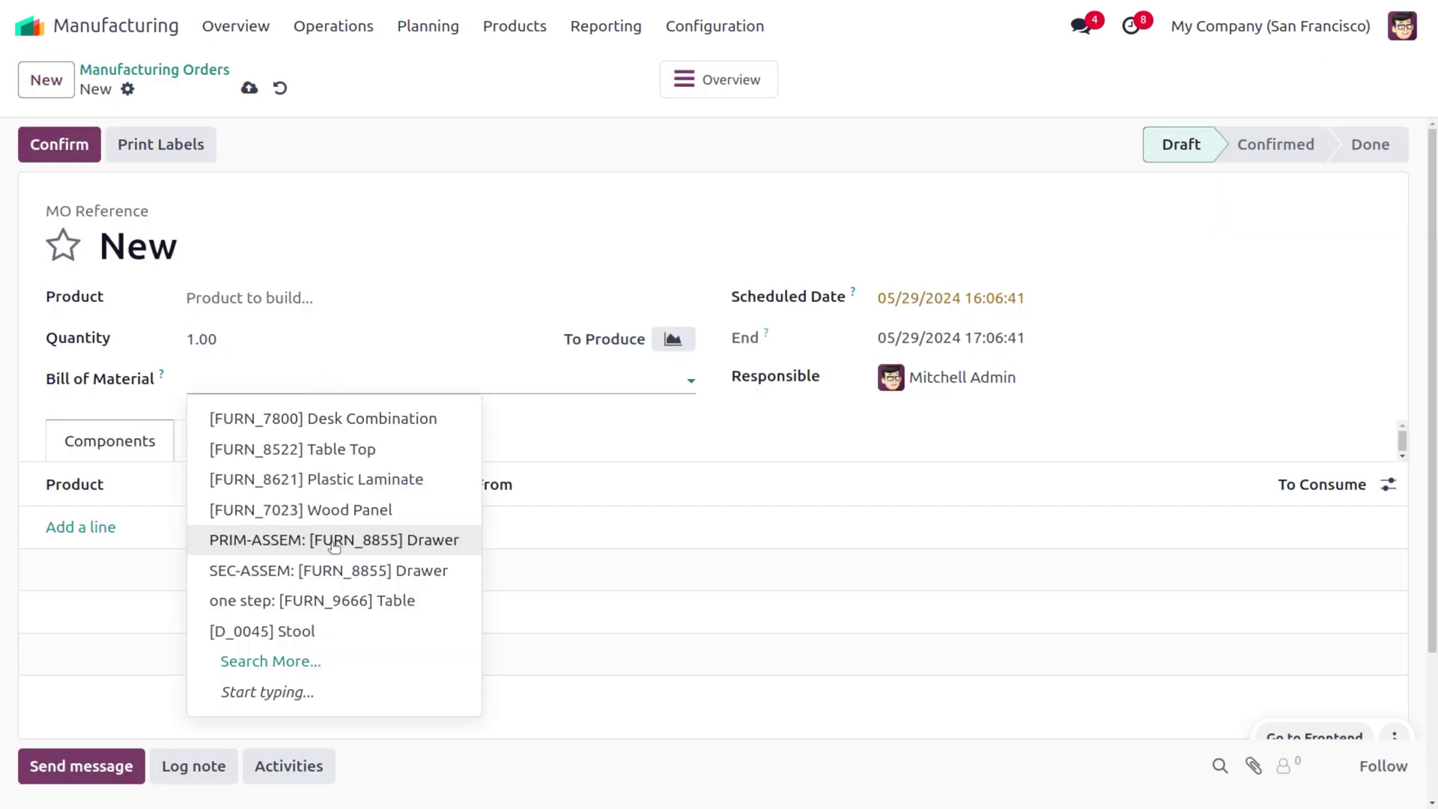
{"action": "left_click", "coordinate": [356, 599]}
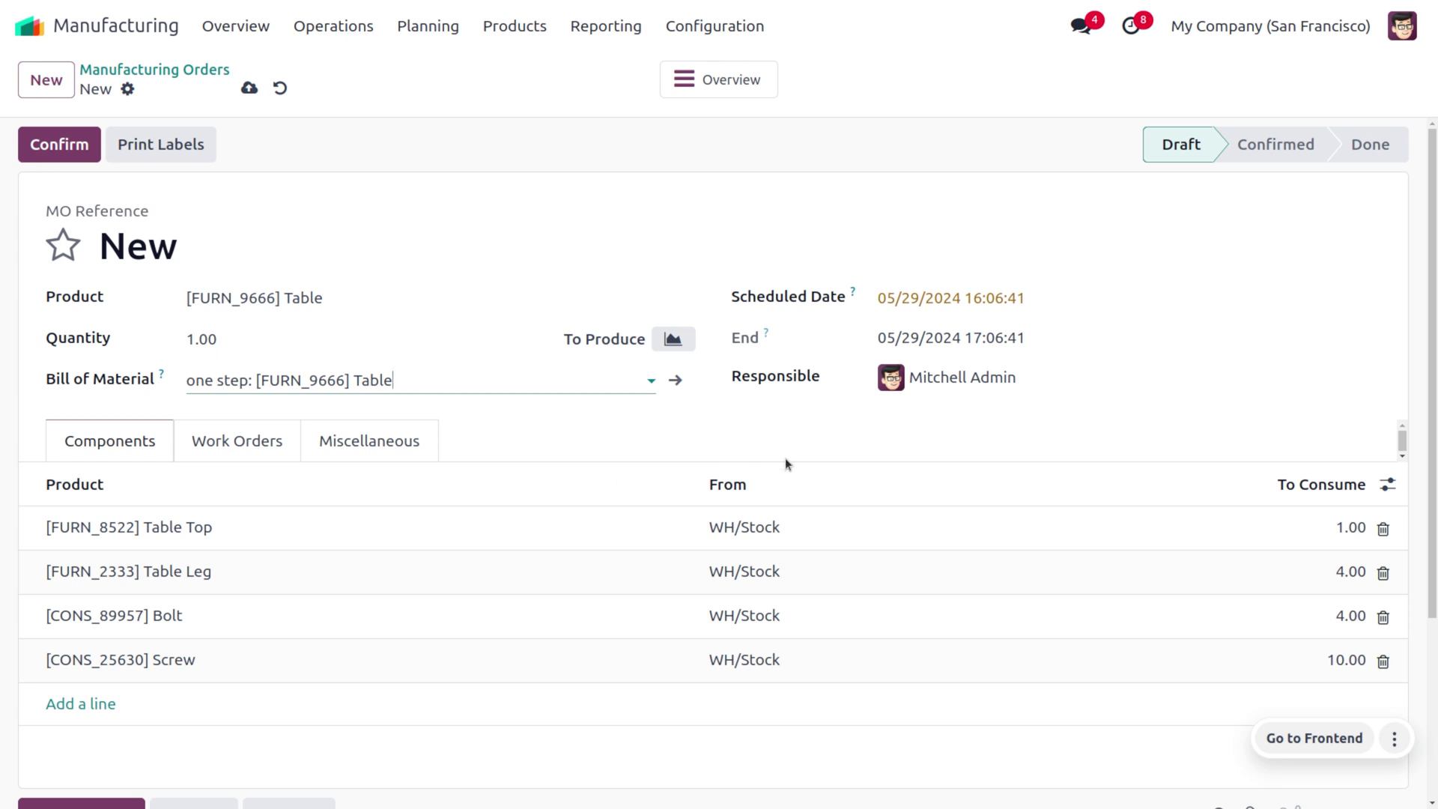
{"action": "left_click", "coordinate": [239, 440]}
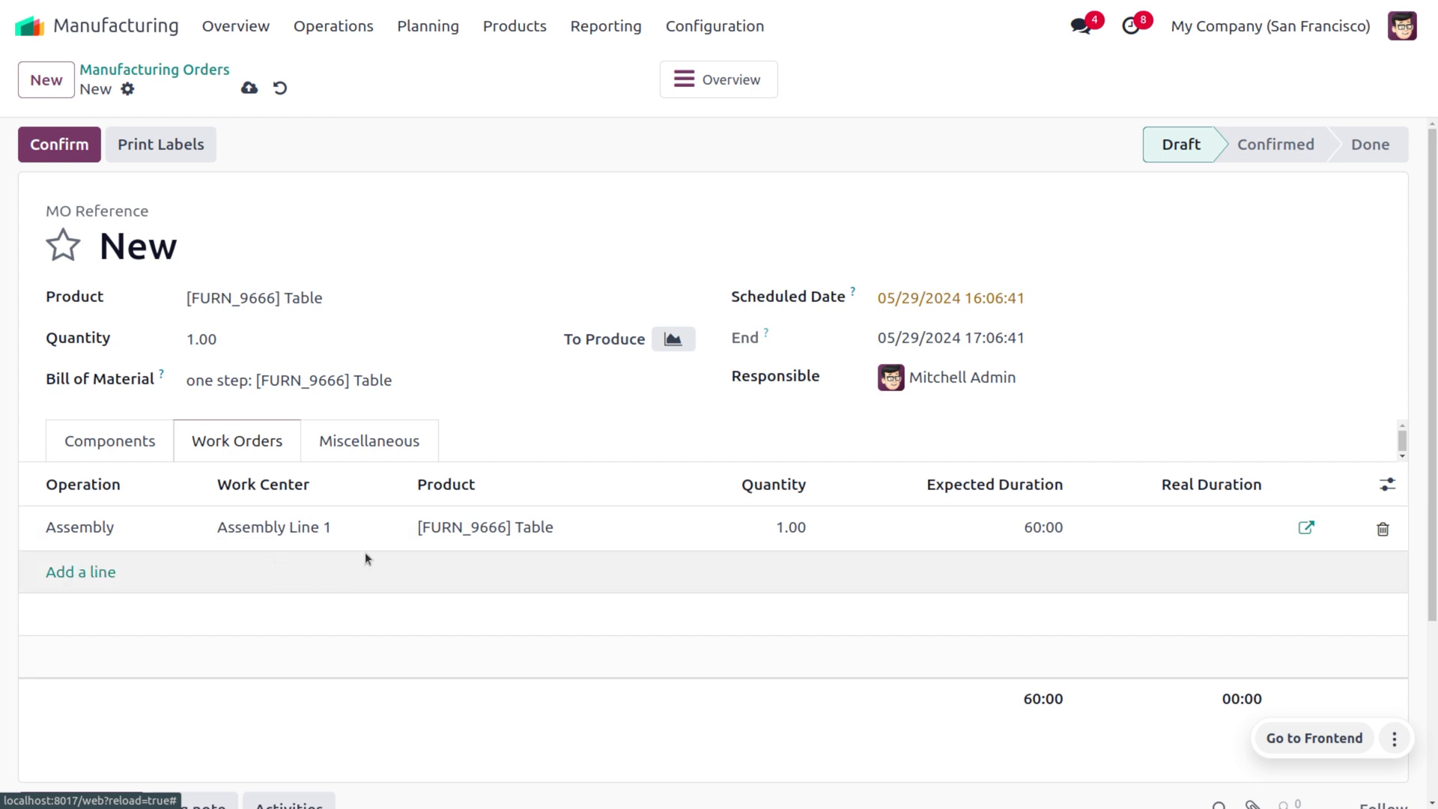
{"action": "left_click", "coordinate": [249, 87]}
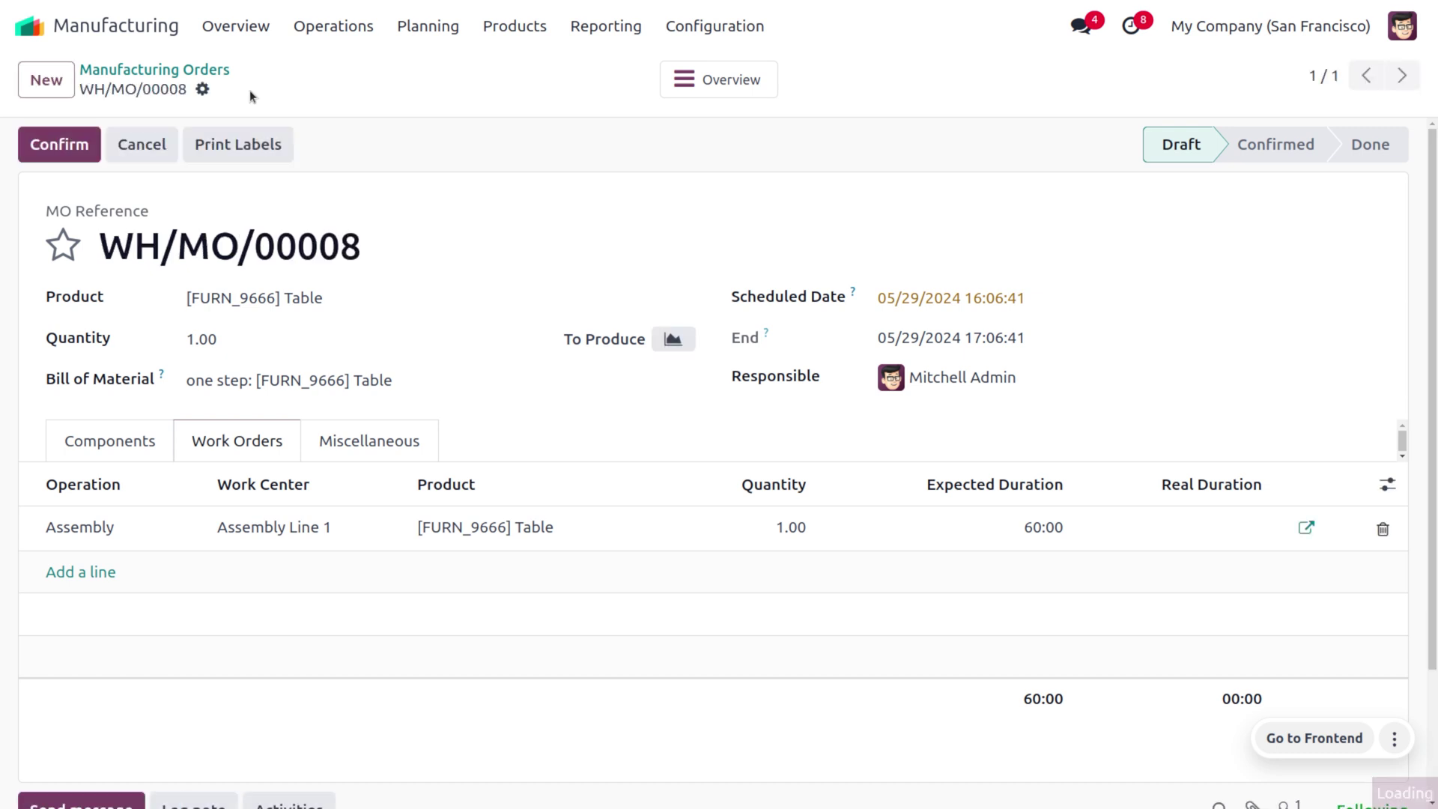
Confirm and plan the Table manufacturing order and start its Assembly work order.
{"action": "left_click", "coordinate": [87, 147]}
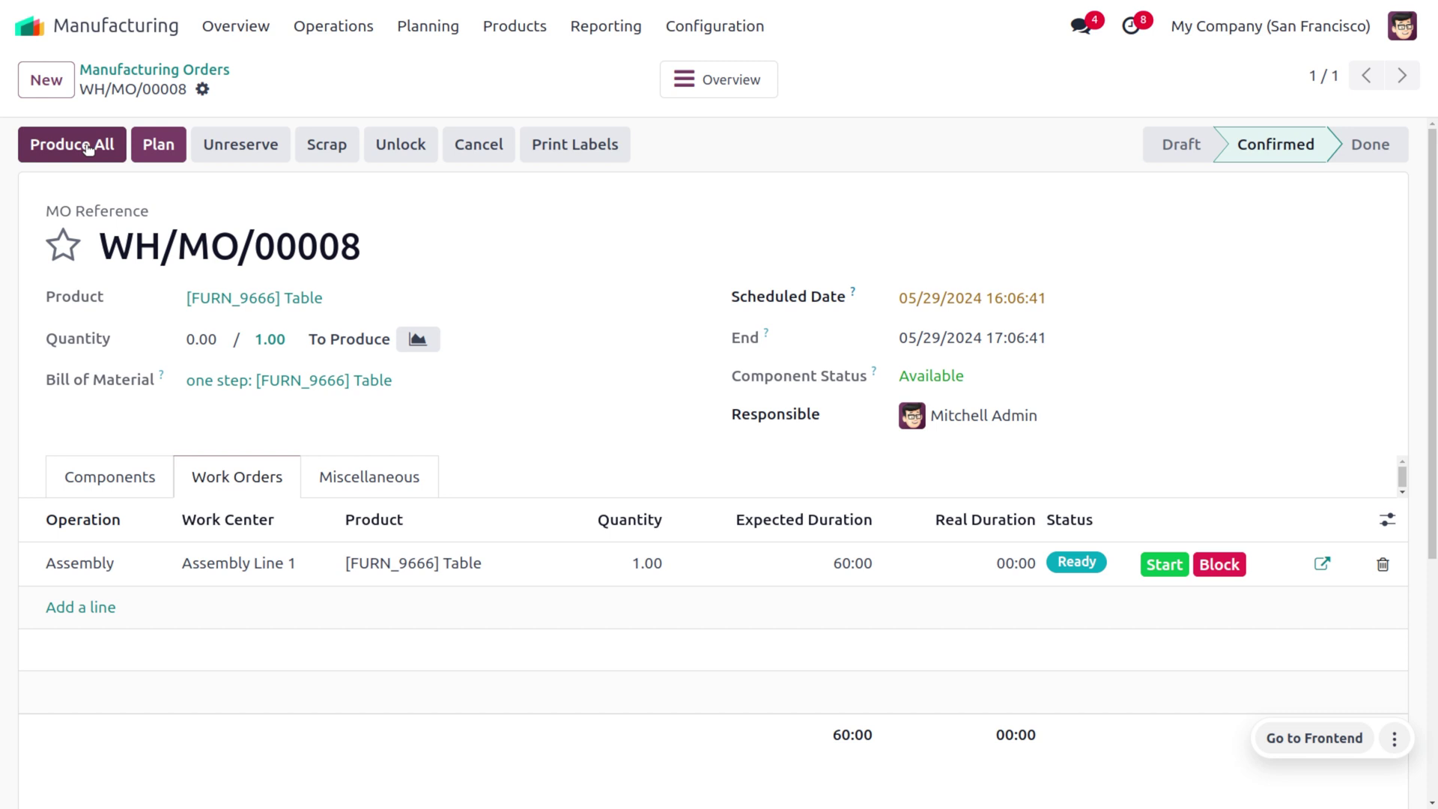
{"action": "left_click", "coordinate": [137, 143]}
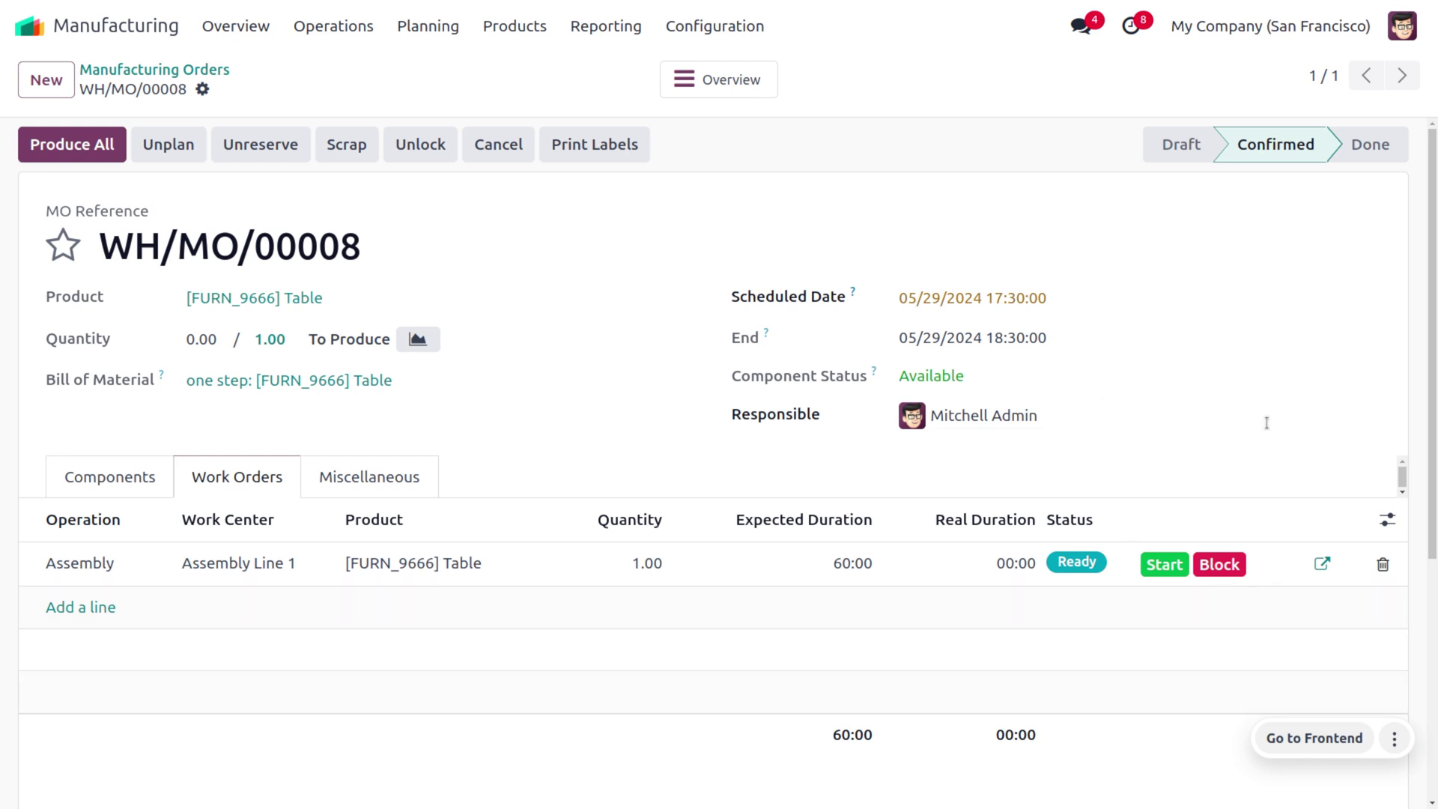
{"action": "left_click", "coordinate": [1165, 564]}
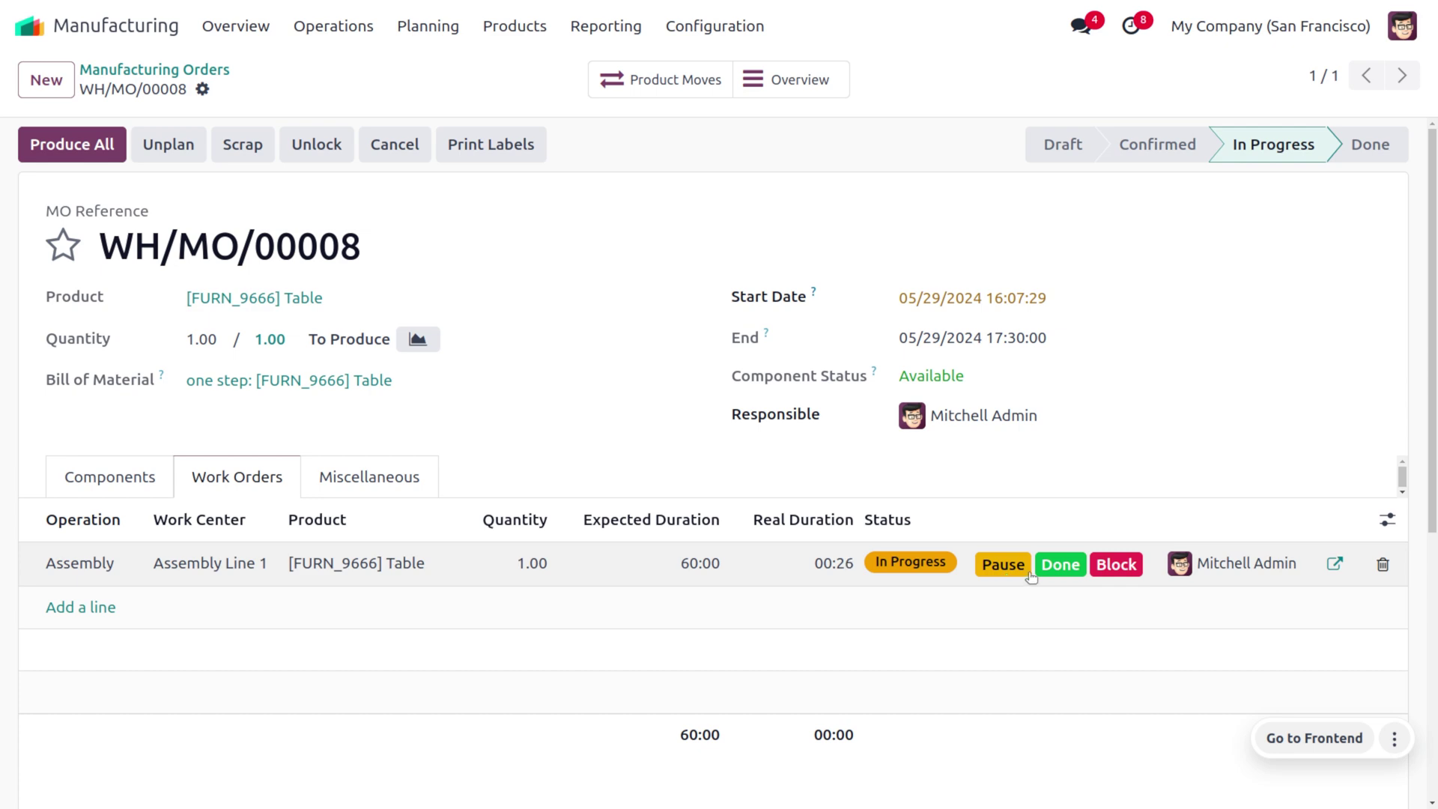
Try to mark the Assembly work order as done from the manufacturing order.
{"action": "left_click", "coordinate": [1079, 570]}
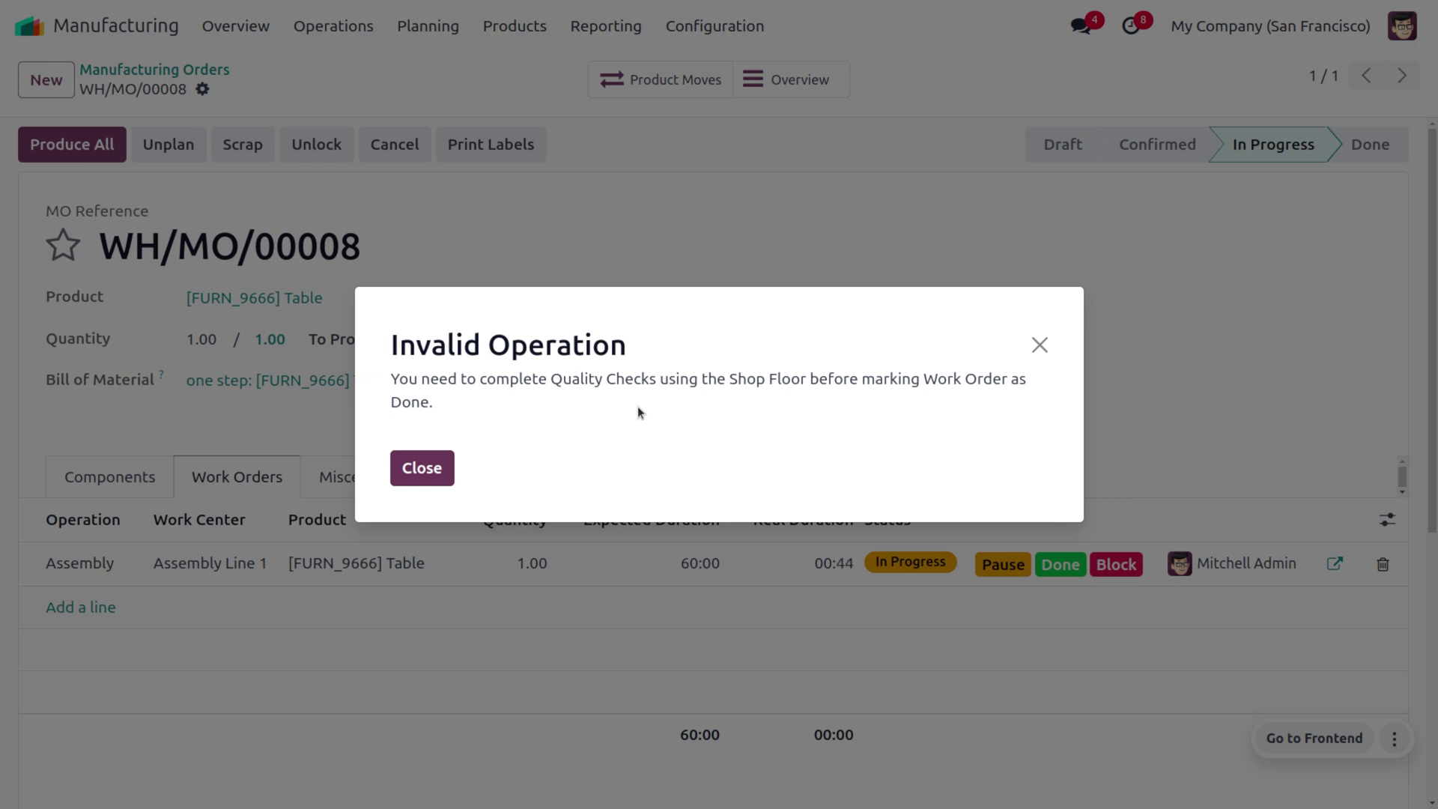
{"action": "left_click", "coordinate": [428, 466]}
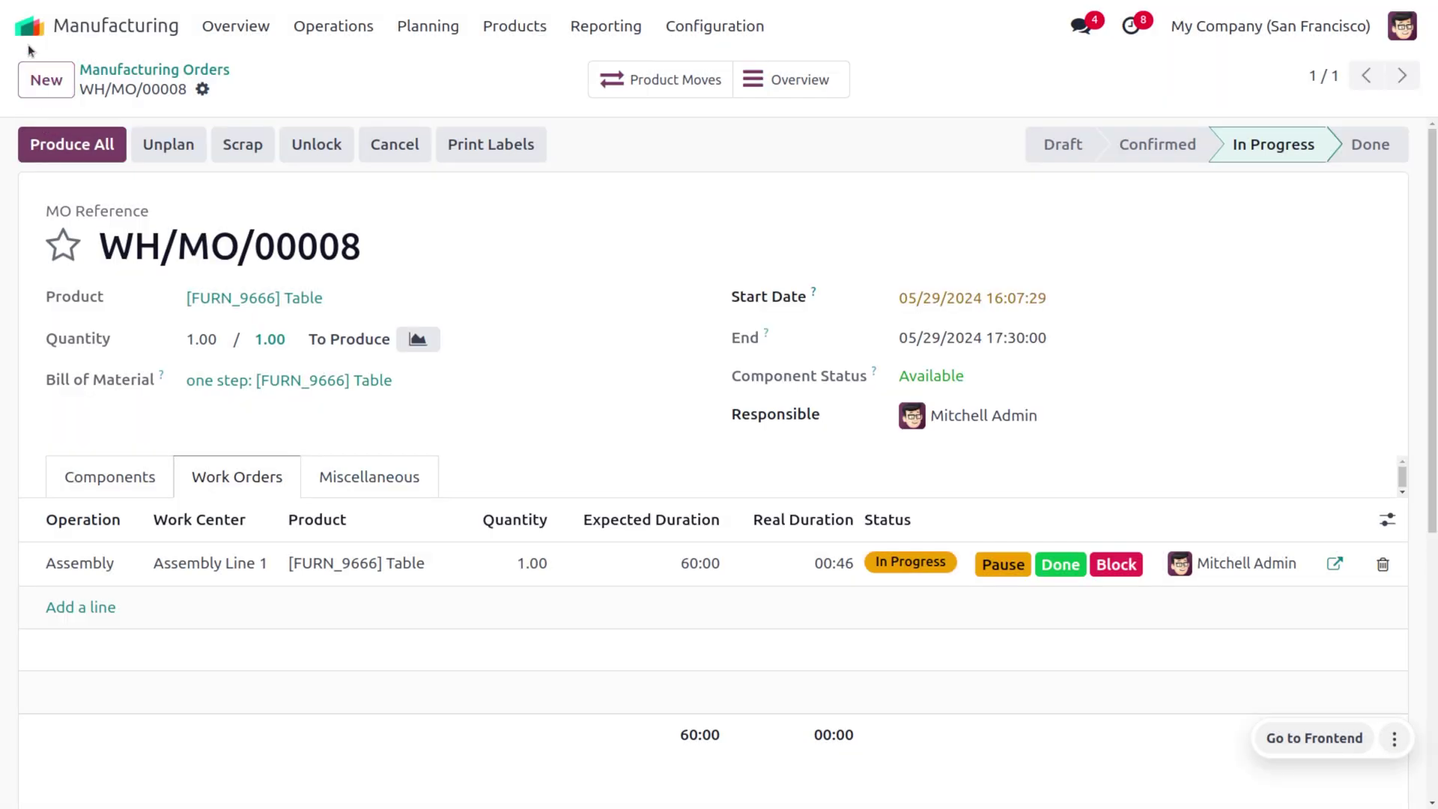
Switch to the Shop Floor app and open the Table order's Assembly steps at Assembly Line 1.
{"action": "left_click", "coordinate": [28, 39]}
{"action": "type", "text": "shop"}
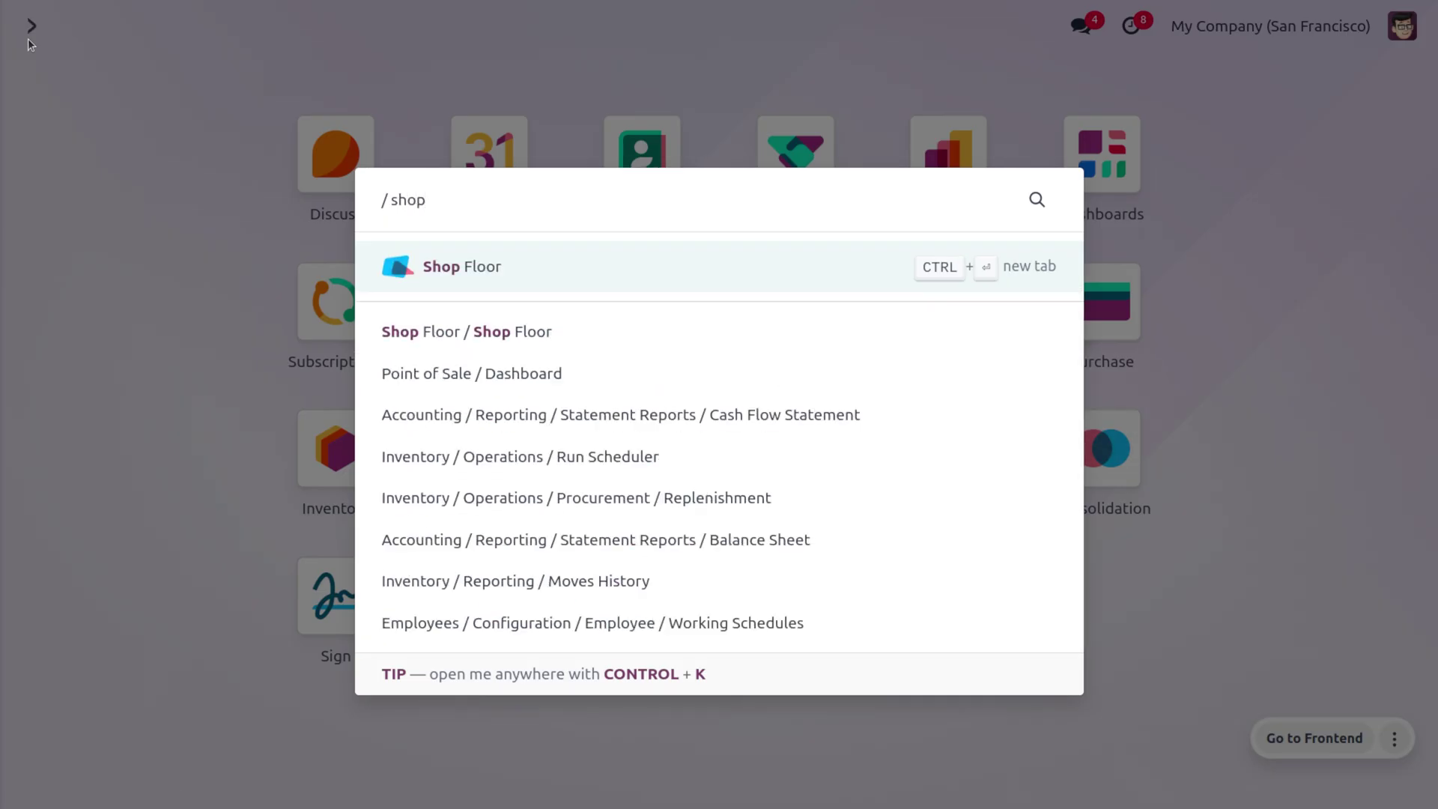
{"action": "key", "text": "Return"}
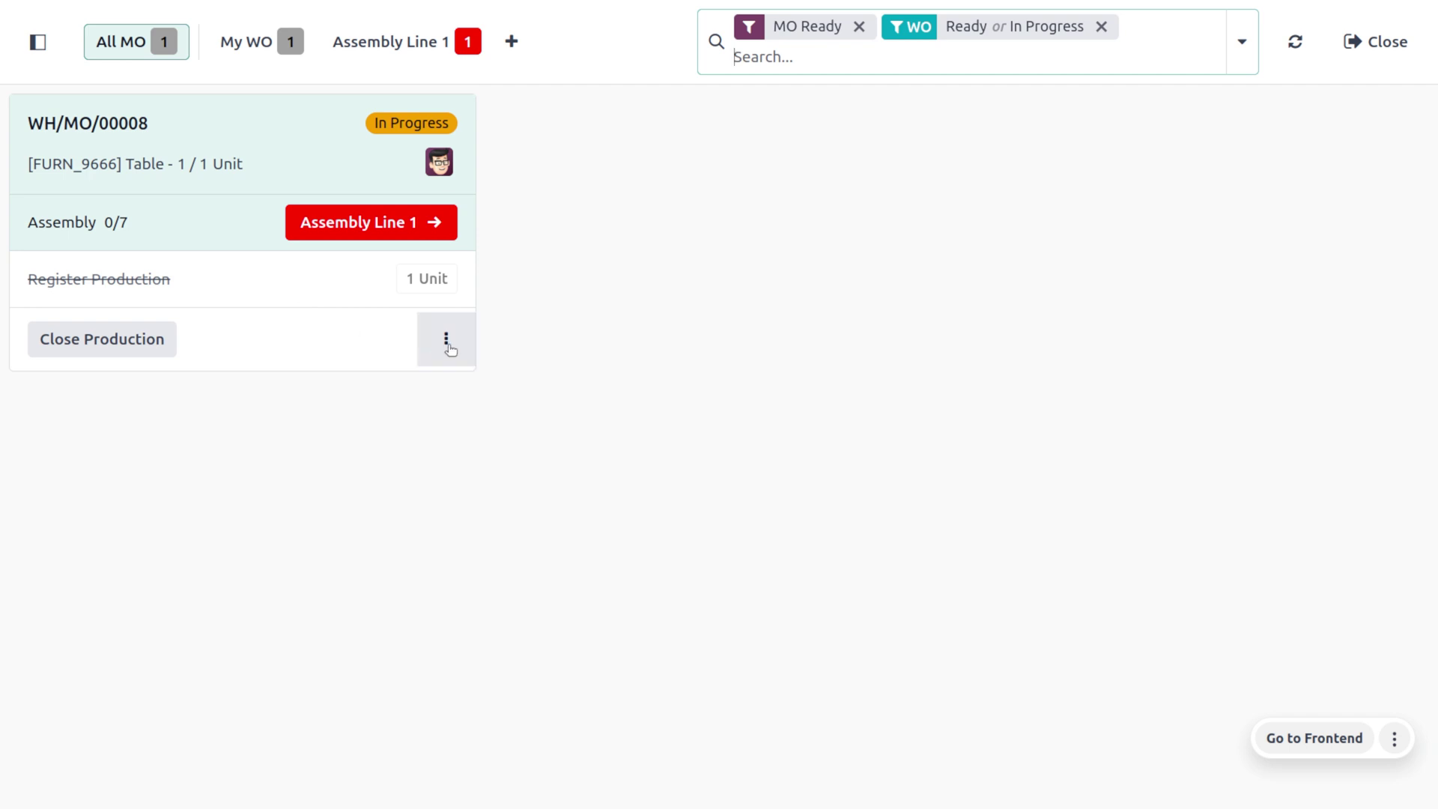
{"action": "left_click", "coordinate": [358, 222]}
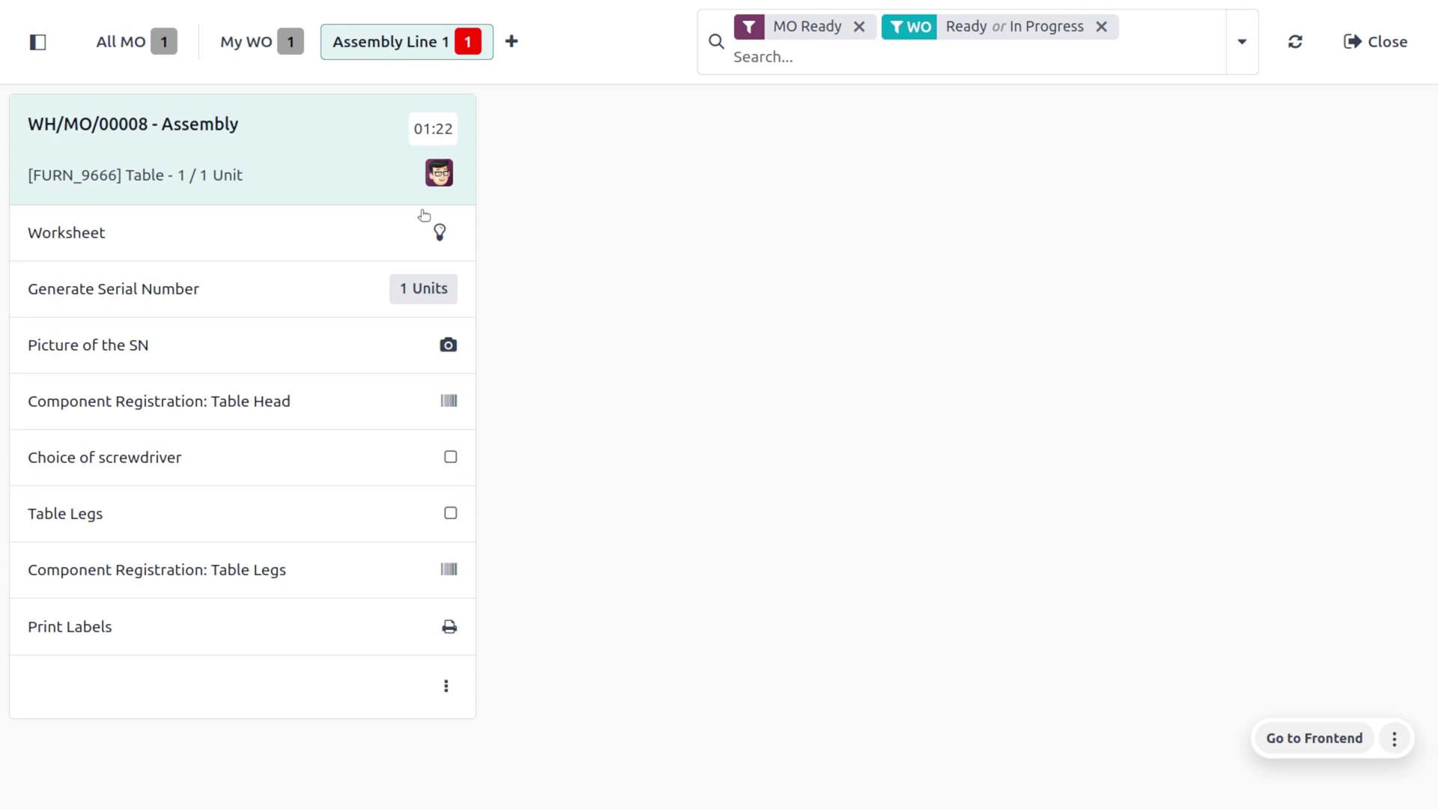
Review the assembly worksheet and complete the Generate Serial Number check for 1 unit.
{"action": "left_click", "coordinate": [438, 233]}
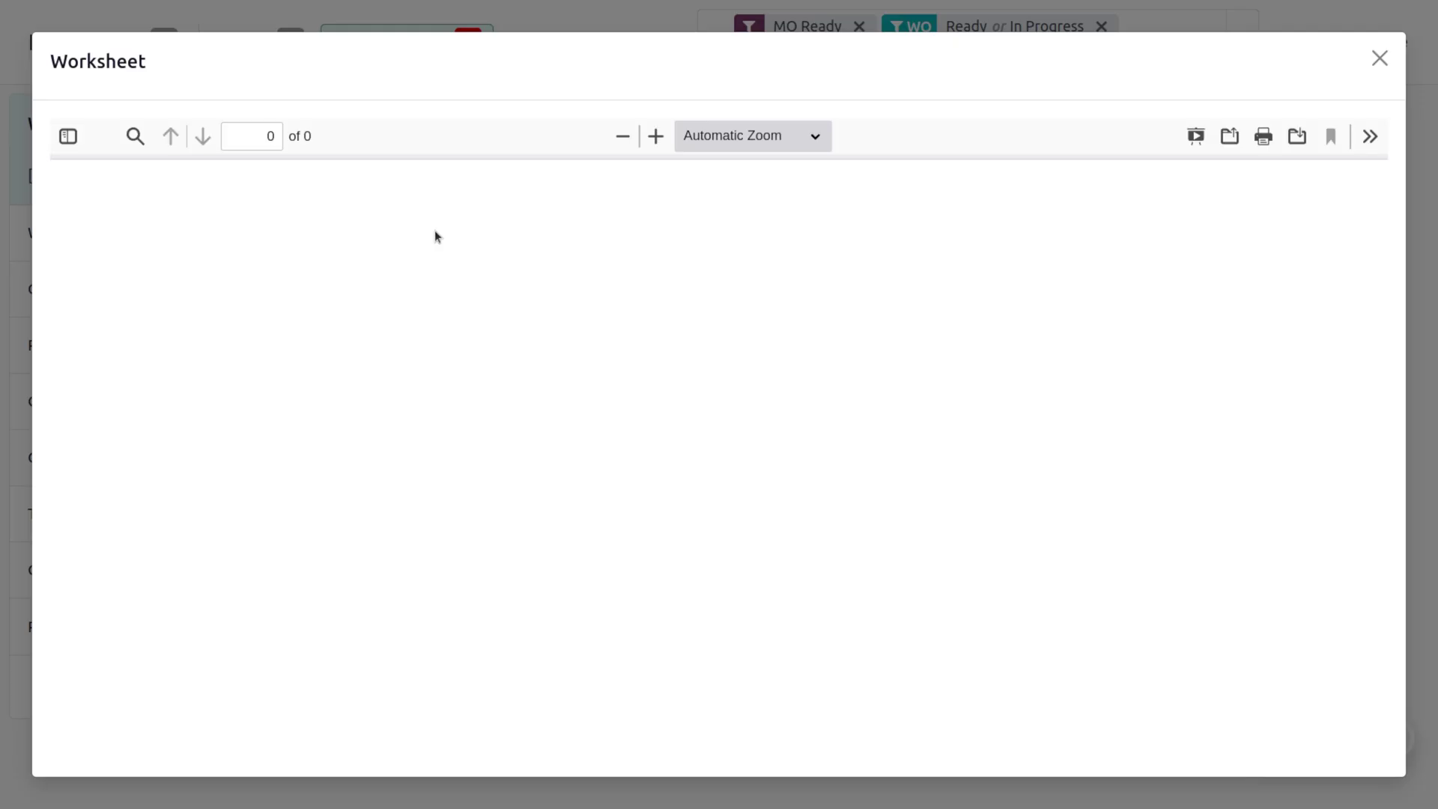
{"action": "scroll", "coordinate": [584, 366], "scroll_direction": "down", "scroll_amount": 20}
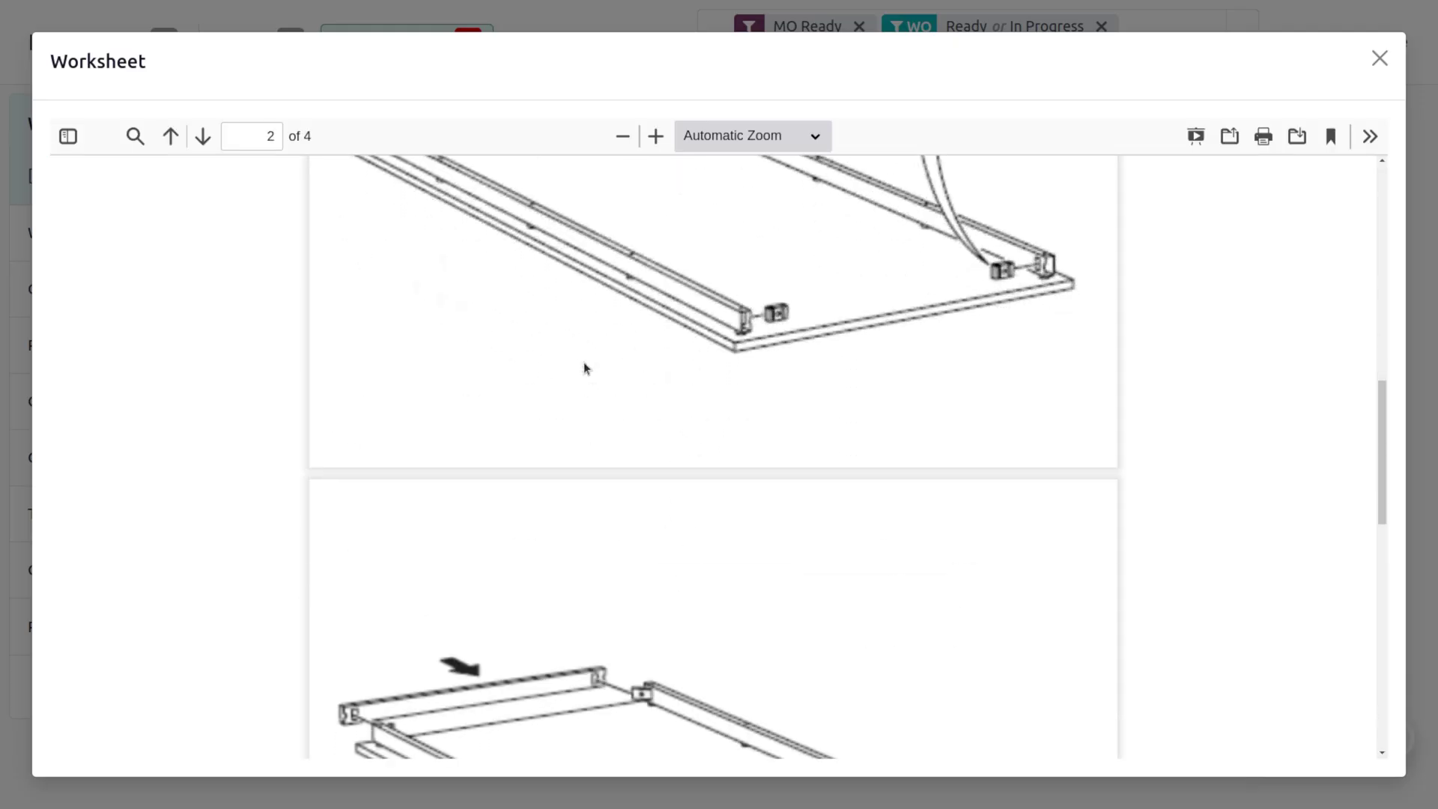
{"action": "left_click", "coordinate": [1379, 58]}
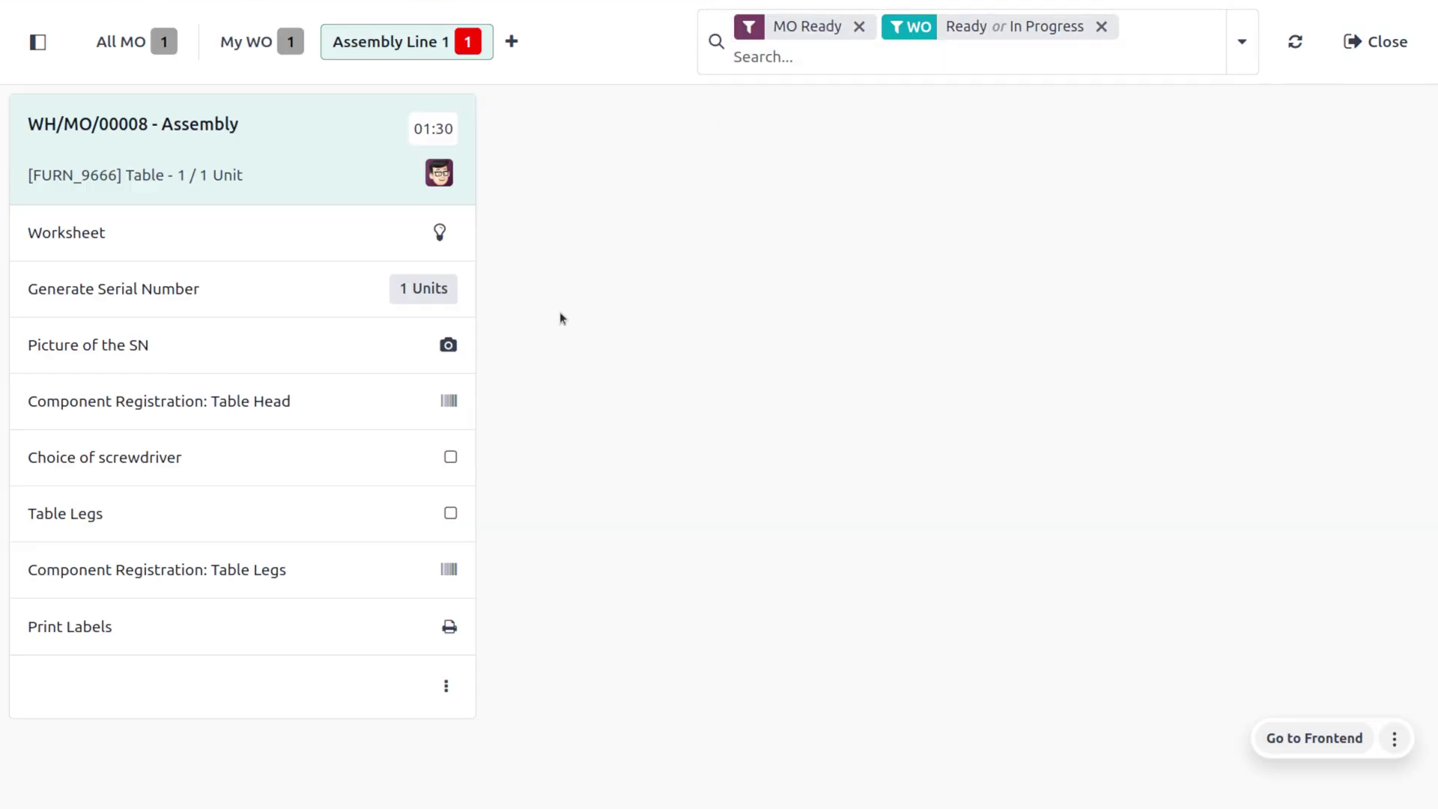
{"action": "left_click", "coordinate": [431, 300]}
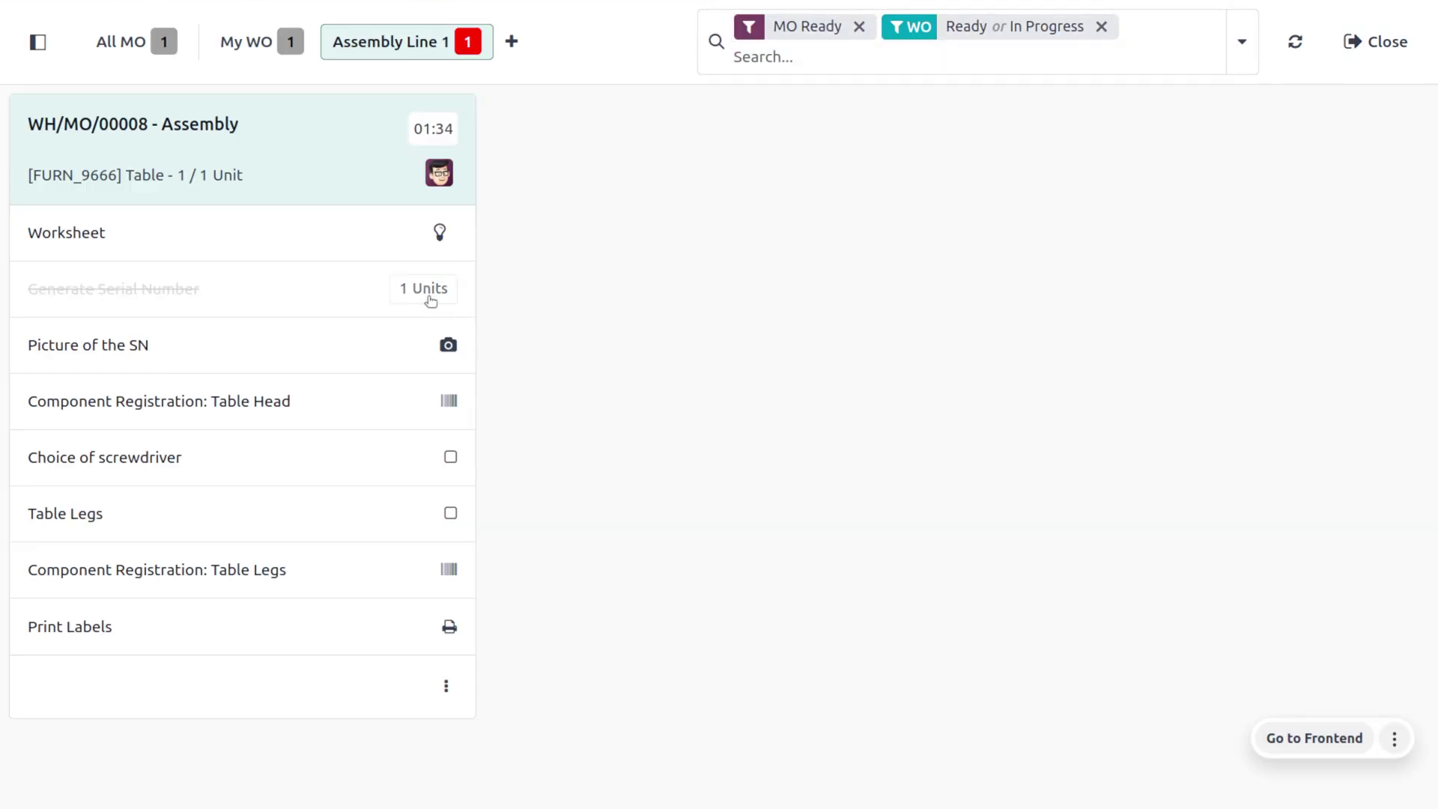
Complete the Picture of the SN check by attaching the image table top.jpg from the Downloads folder.
{"action": "left_click", "coordinate": [448, 344]}
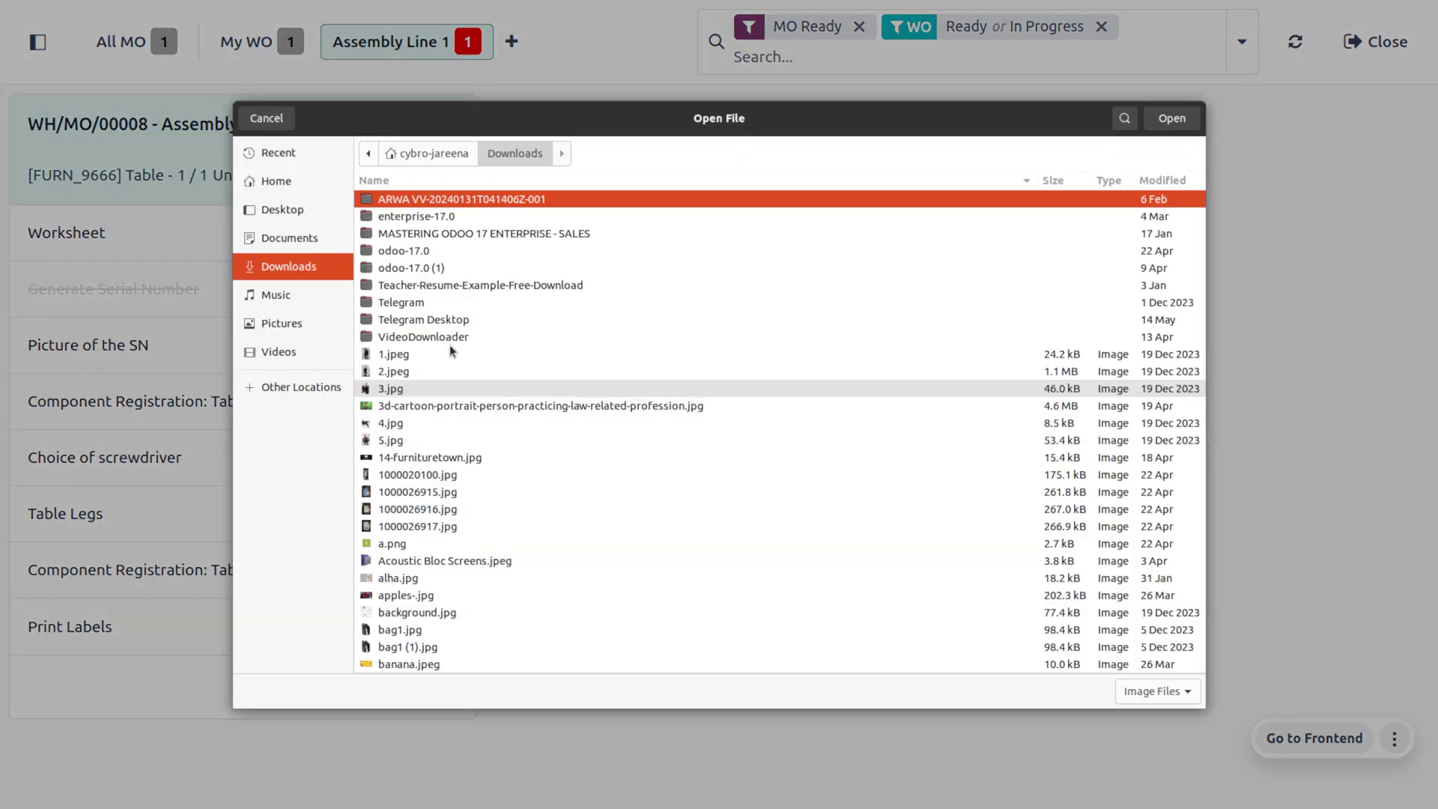
{"action": "left_click", "coordinate": [282, 323]}
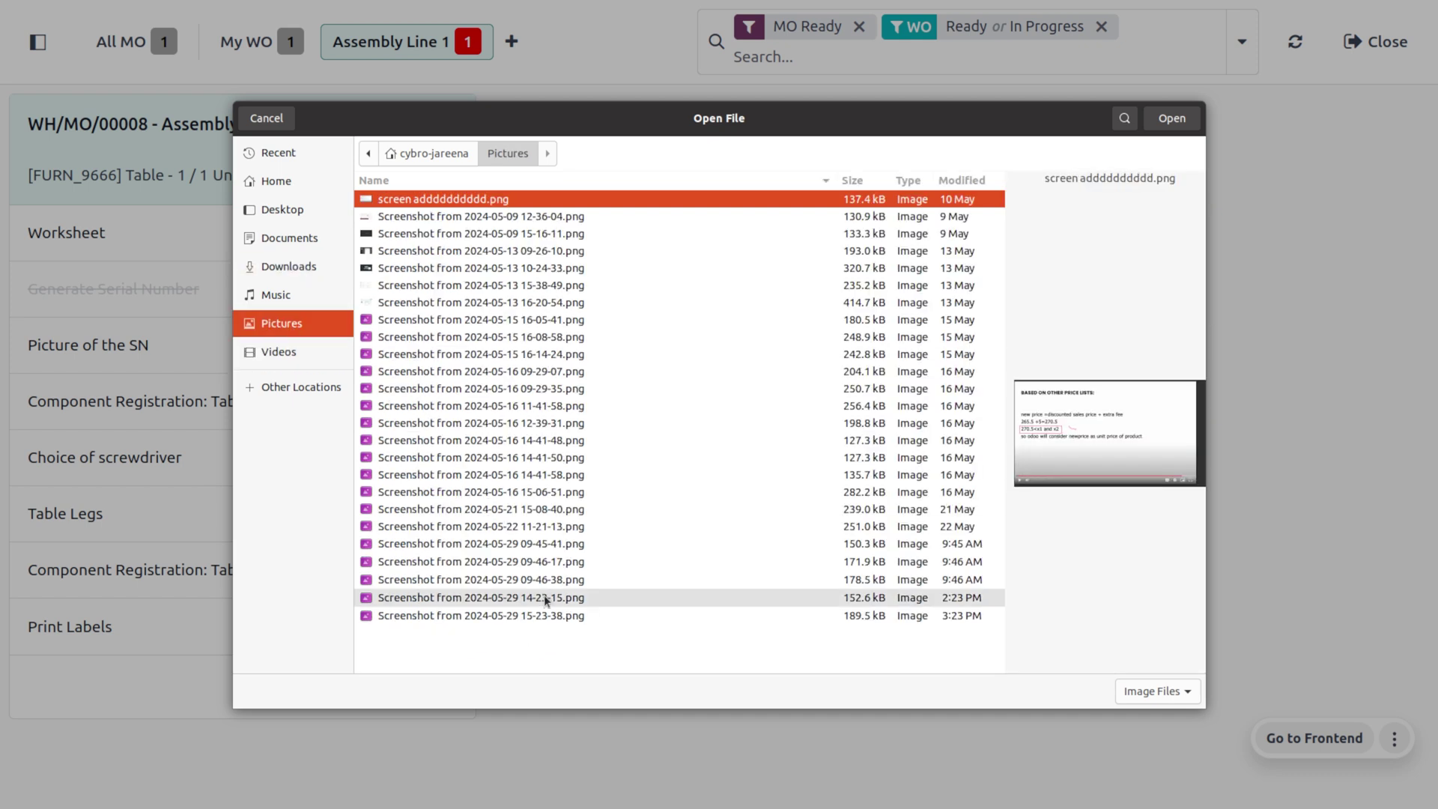
{"action": "left_click", "coordinate": [287, 267]}
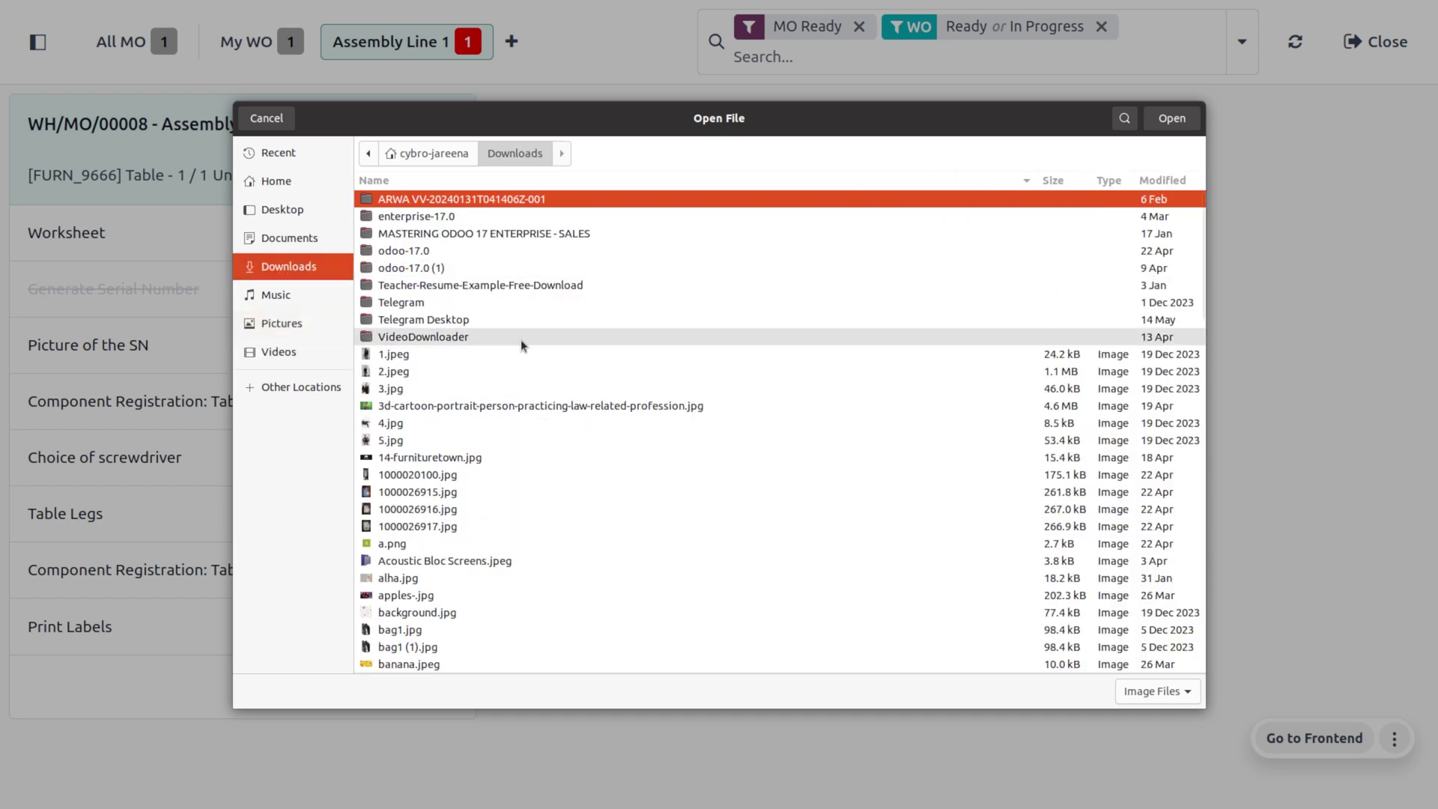
{"action": "type", "text": "table"}
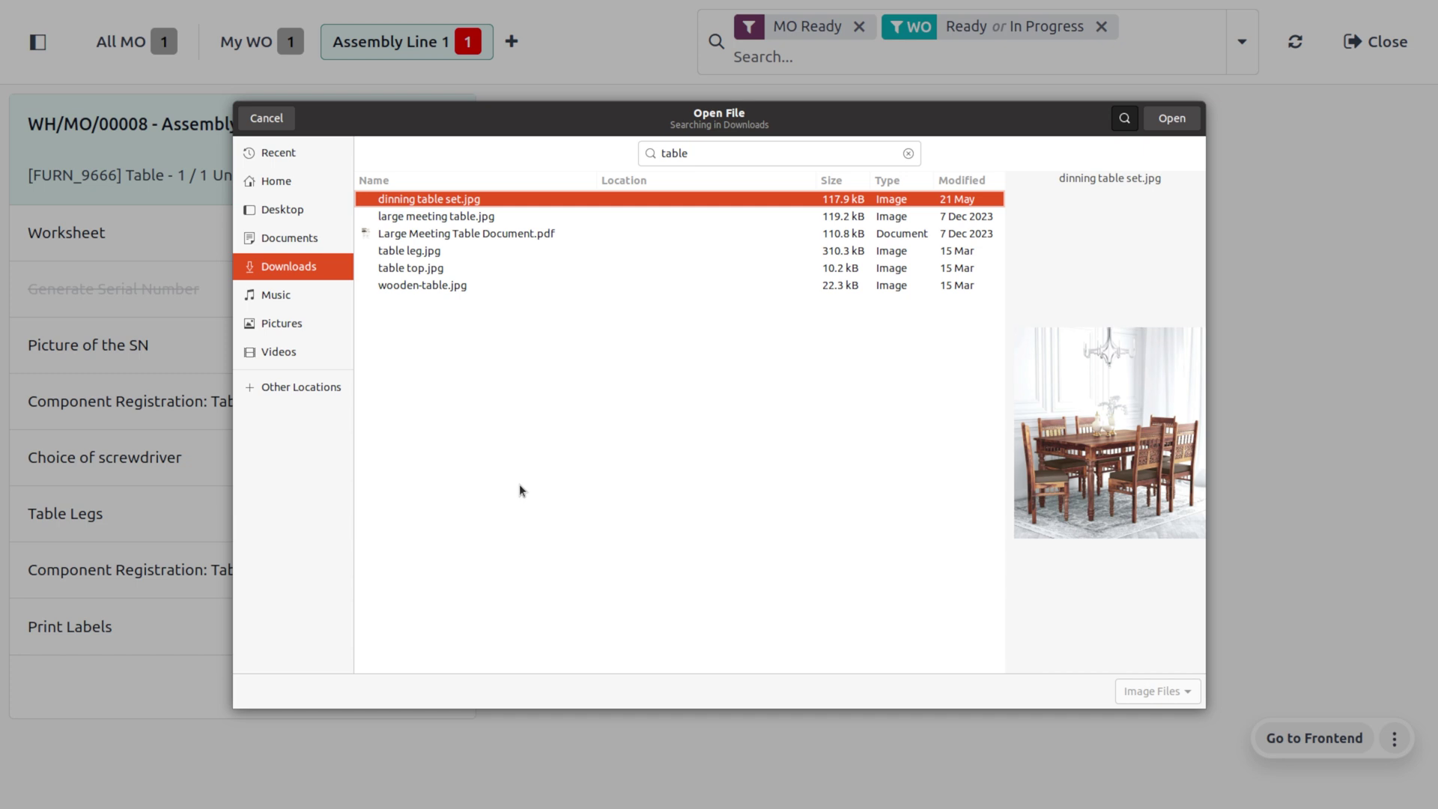
{"action": "key", "text": "Down"}
{"action": "key", "text": "Down"}
{"action": "key", "text": "Down"}
{"action": "key", "text": "Down"}
{"action": "key", "text": "Down"}
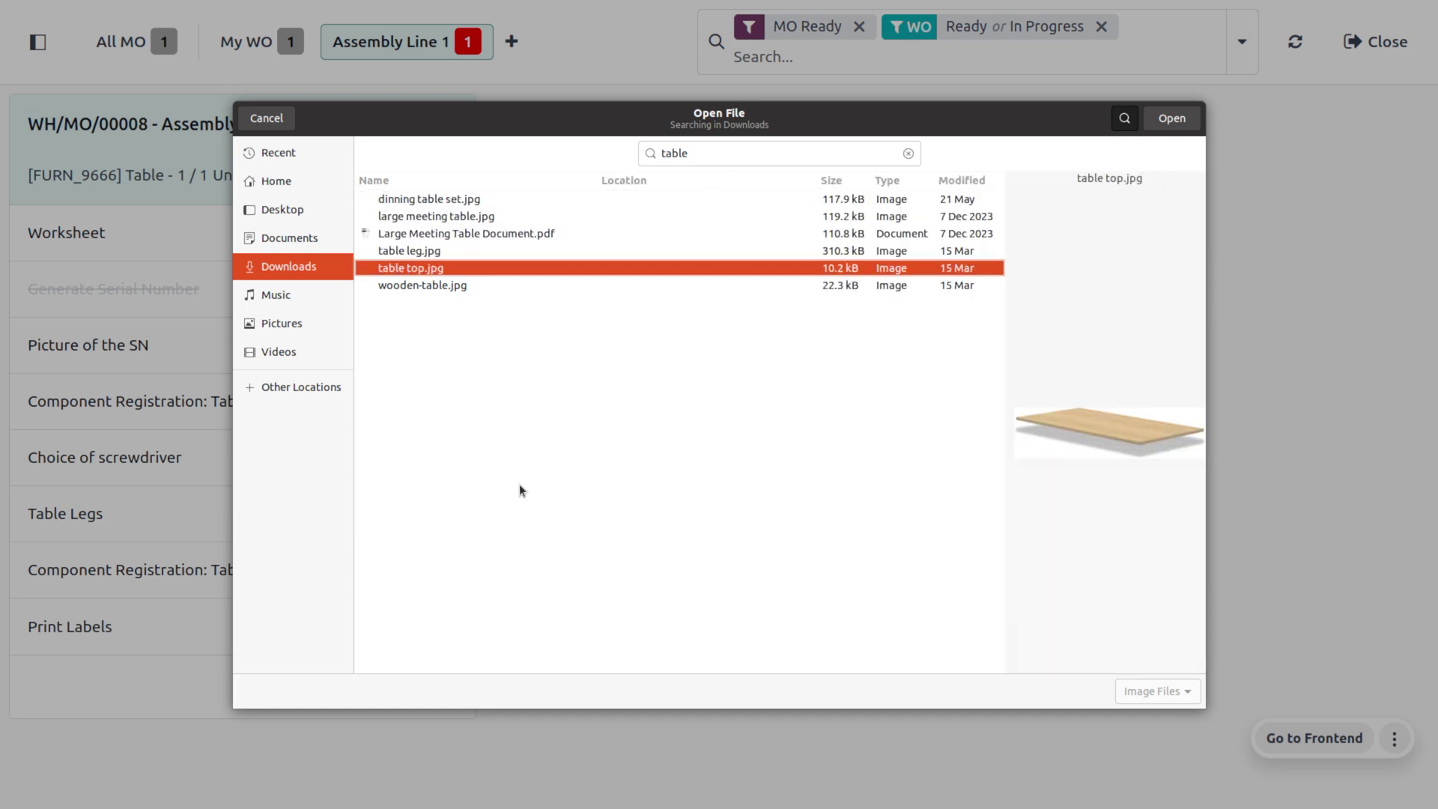
{"action": "key", "text": "Return"}
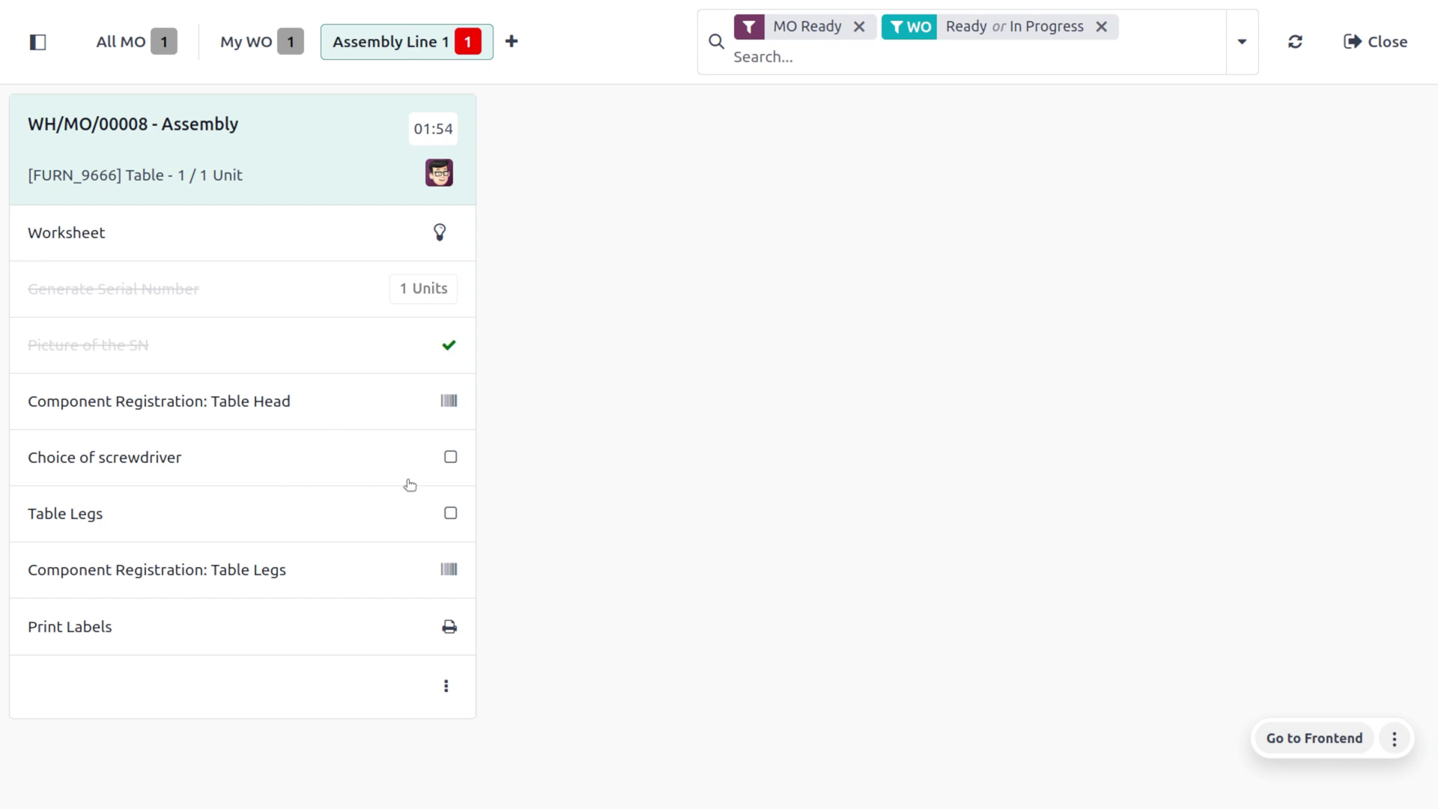
Complete the Choice of screwdriver and Table Legs checks, and validate the Table Head and Table Legs component registrations.
{"action": "left_click", "coordinate": [451, 458]}
{"action": "left_click", "coordinate": [452, 516]}
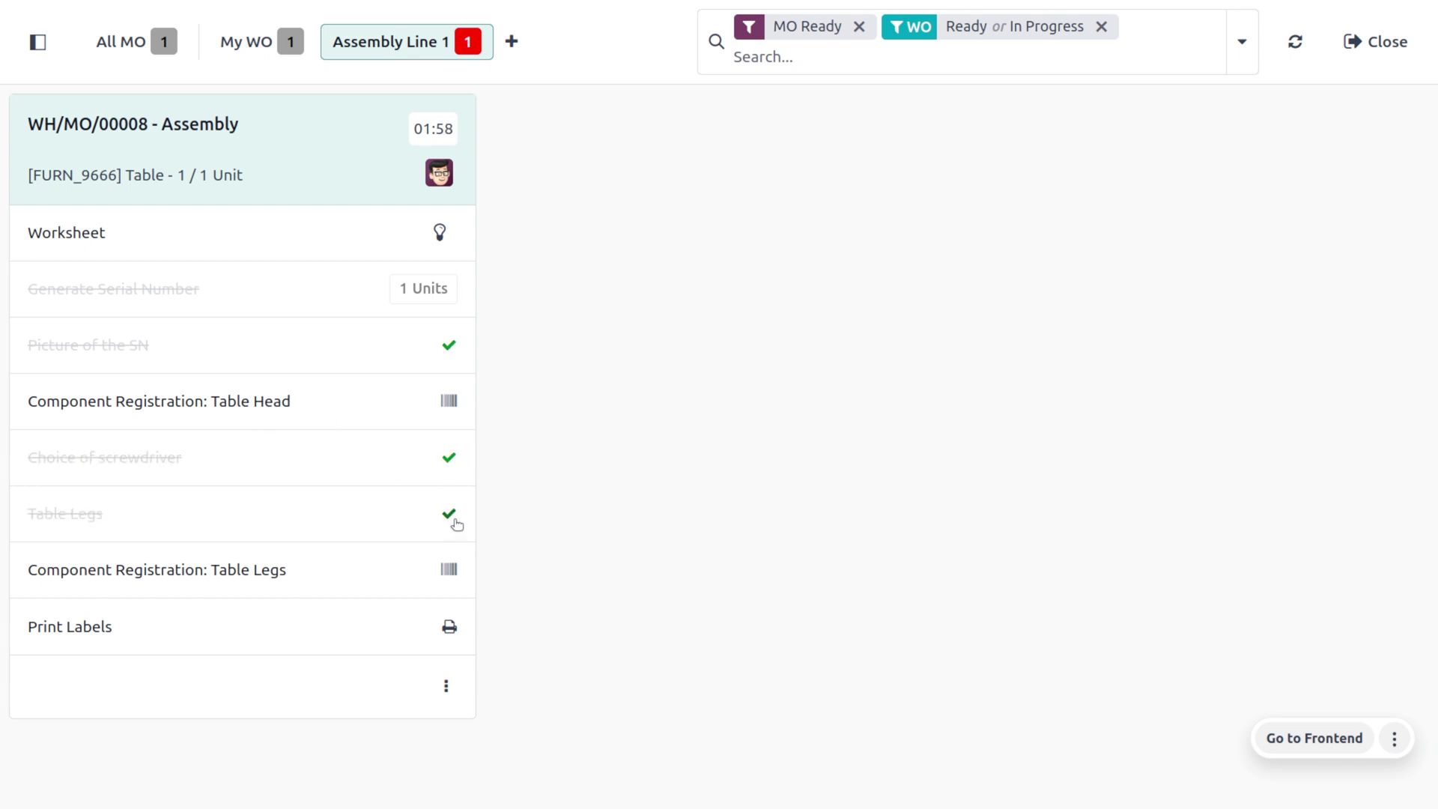
{"action": "left_click", "coordinate": [449, 403]}
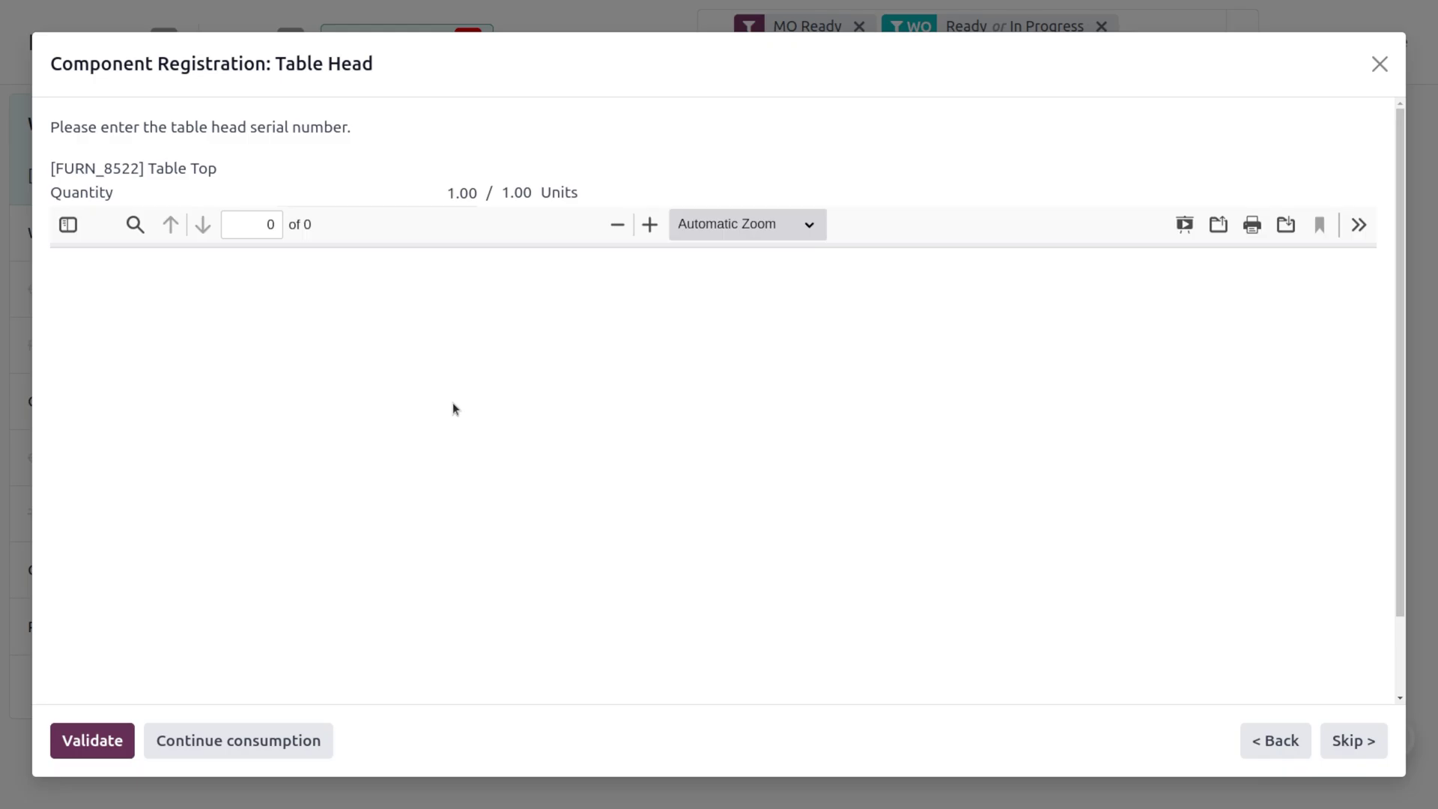
{"action": "left_click", "coordinate": [69, 743]}
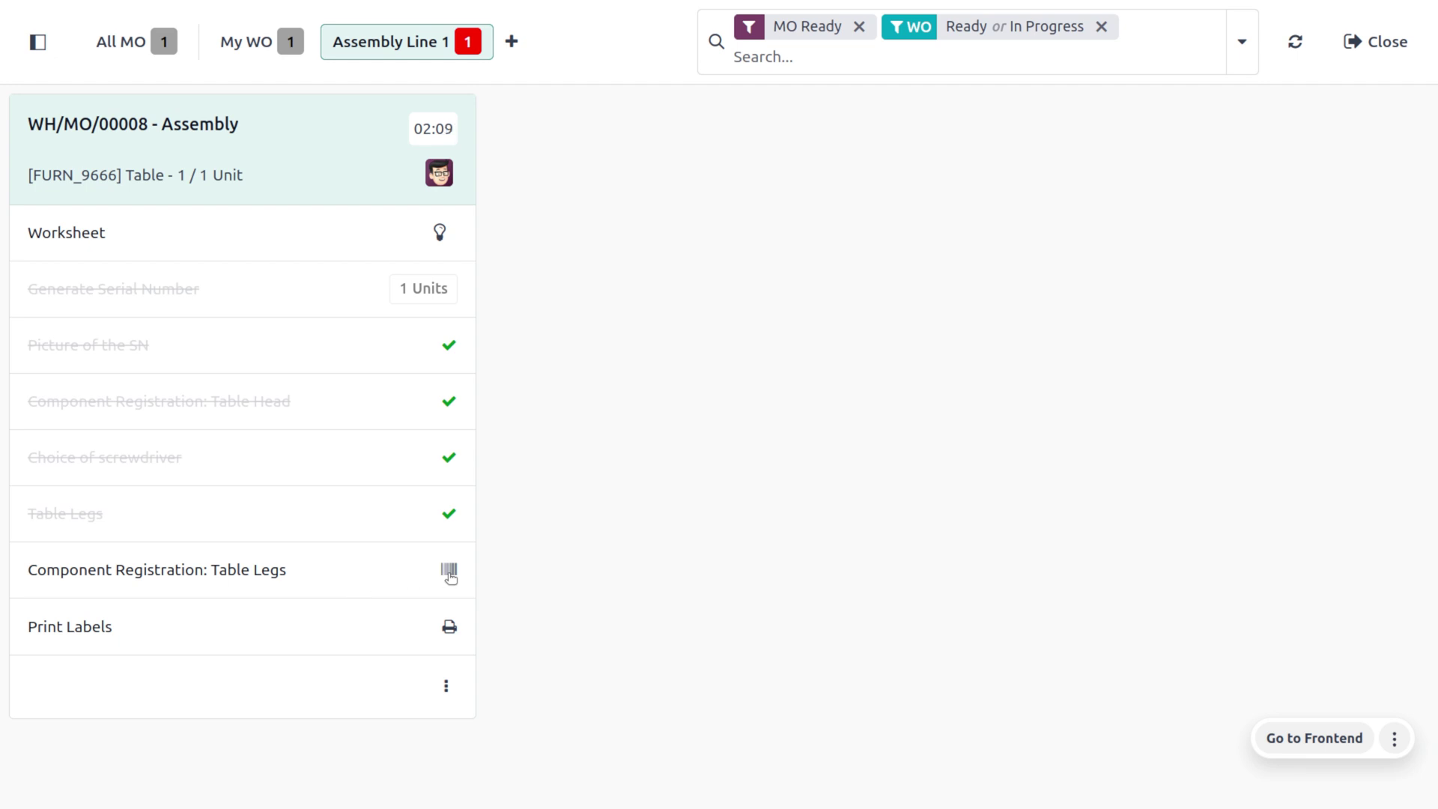
{"action": "left_click", "coordinate": [449, 574]}
{"action": "left_click", "coordinate": [93, 742]}
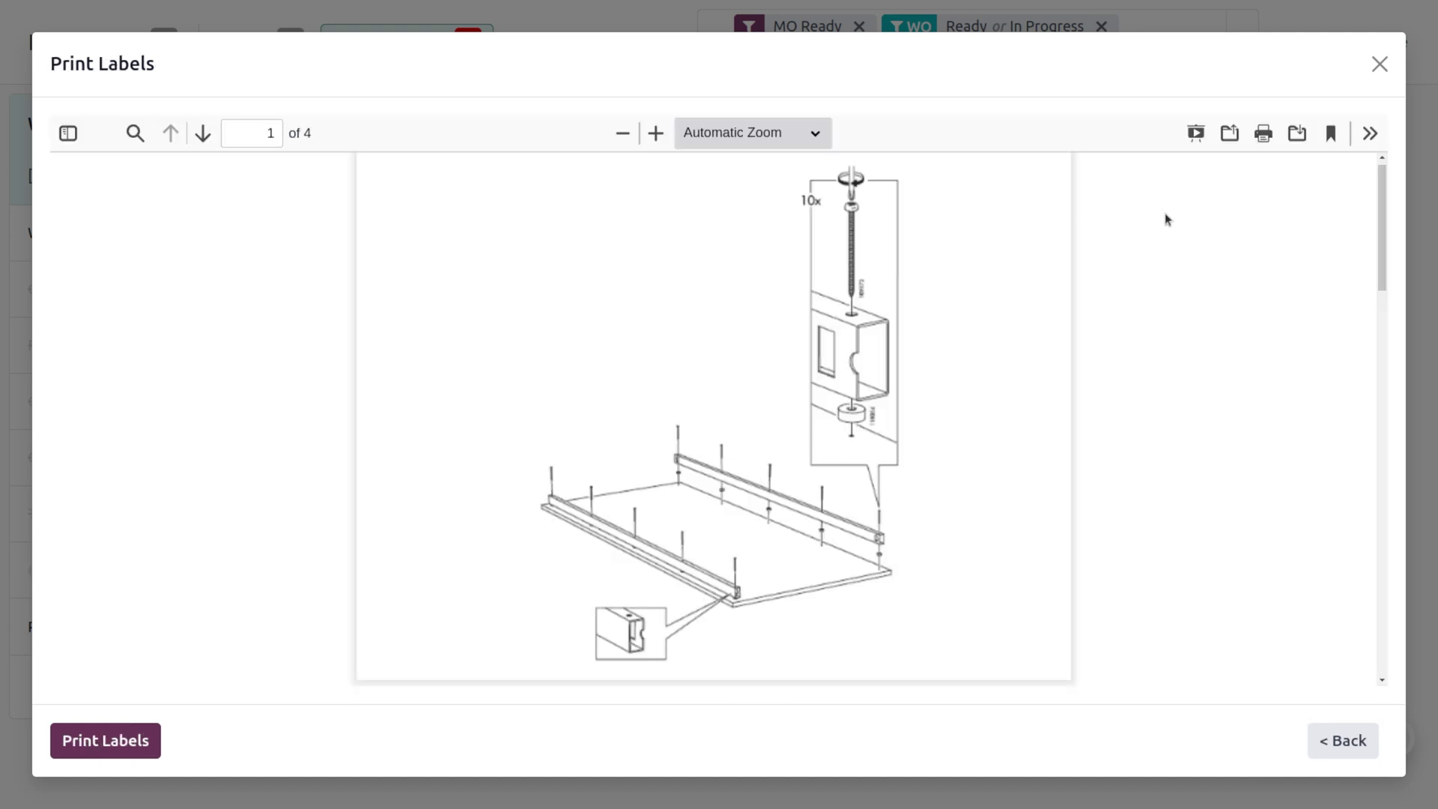
{"action": "left_click", "coordinate": [1380, 64]}
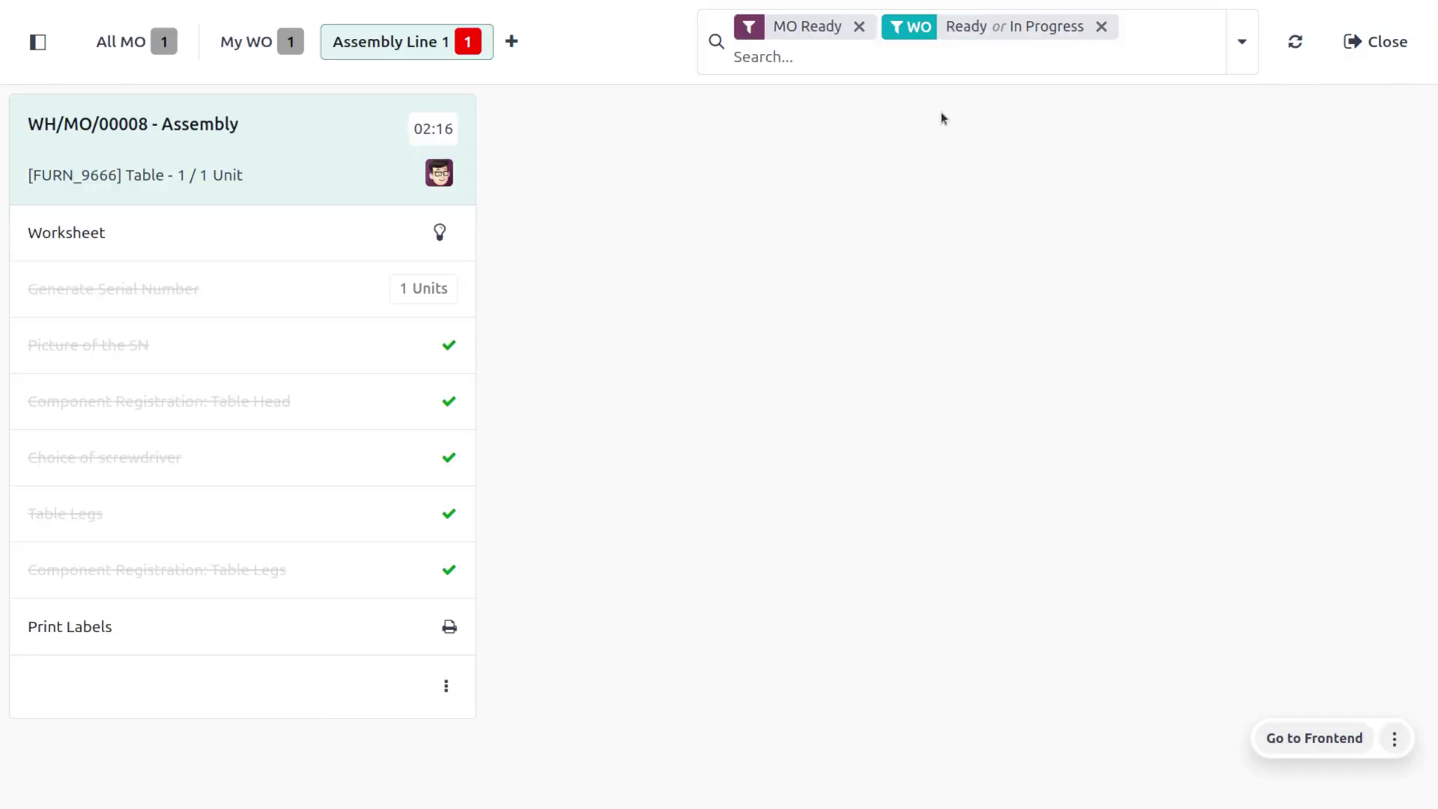
Look at the work order's additional actions and try to close the Table order's production from the All MO overview.
{"action": "left_click", "coordinate": [447, 686]}
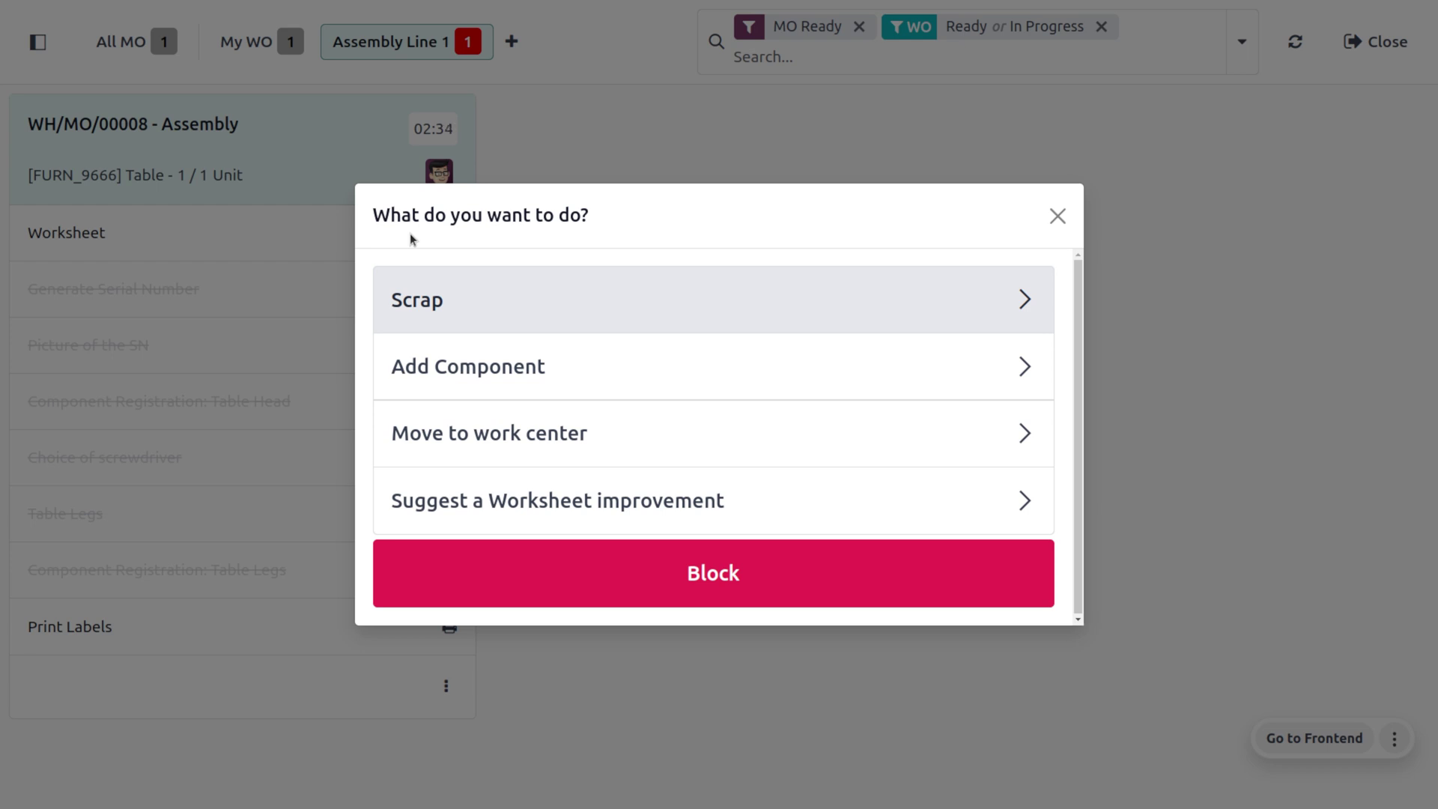
{"action": "left_click", "coordinate": [1055, 219]}
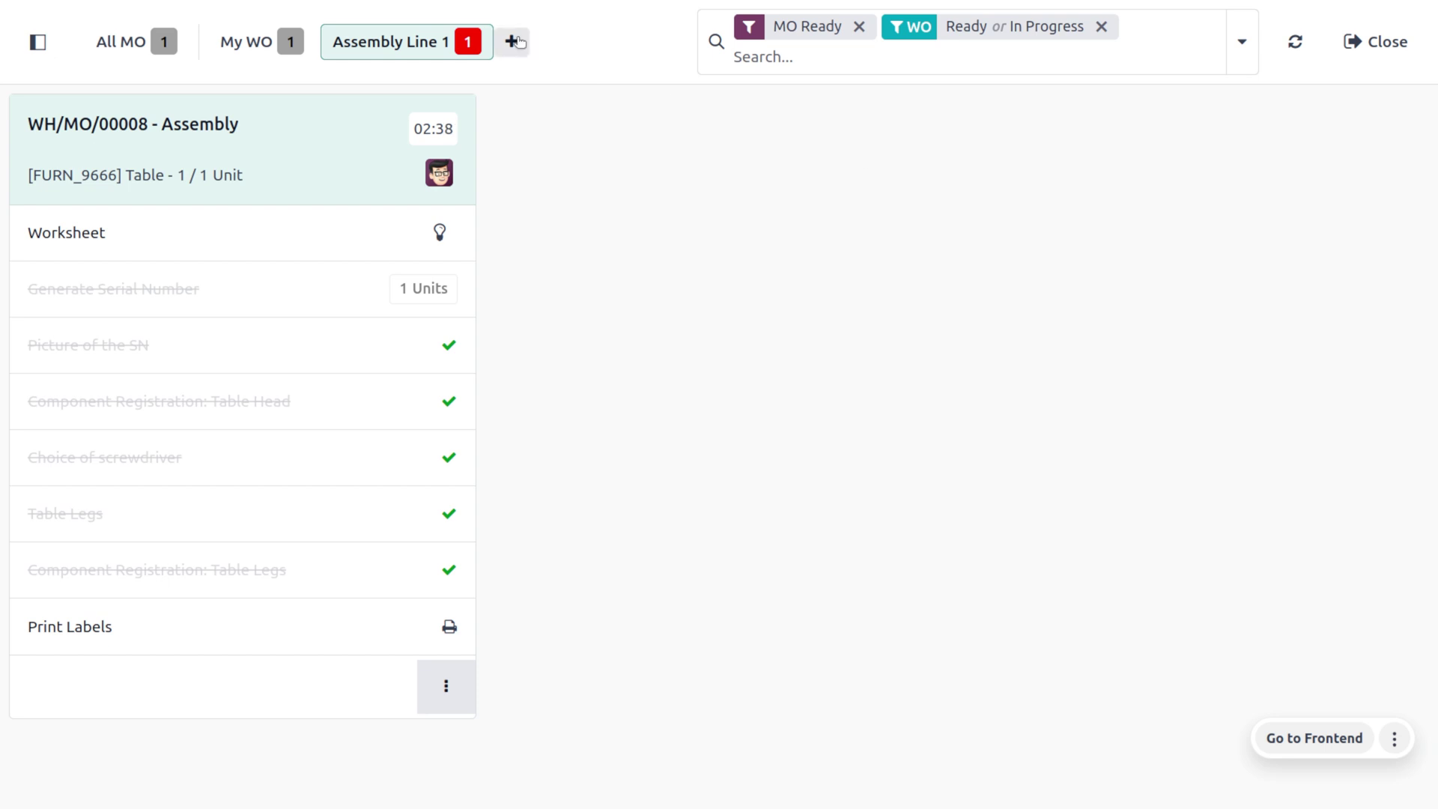
{"action": "left_click", "coordinate": [122, 42]}
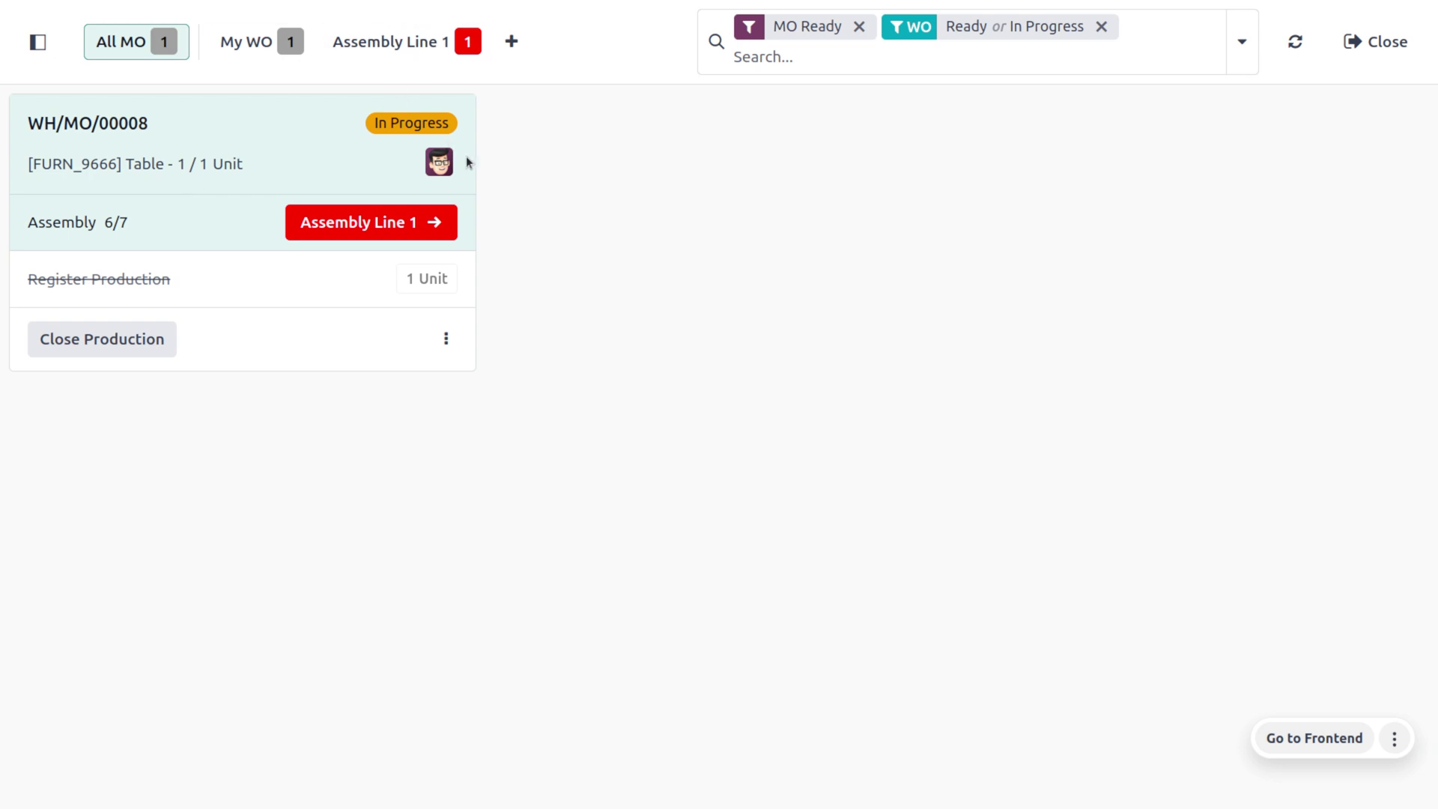
{"action": "left_click", "coordinate": [139, 341]}
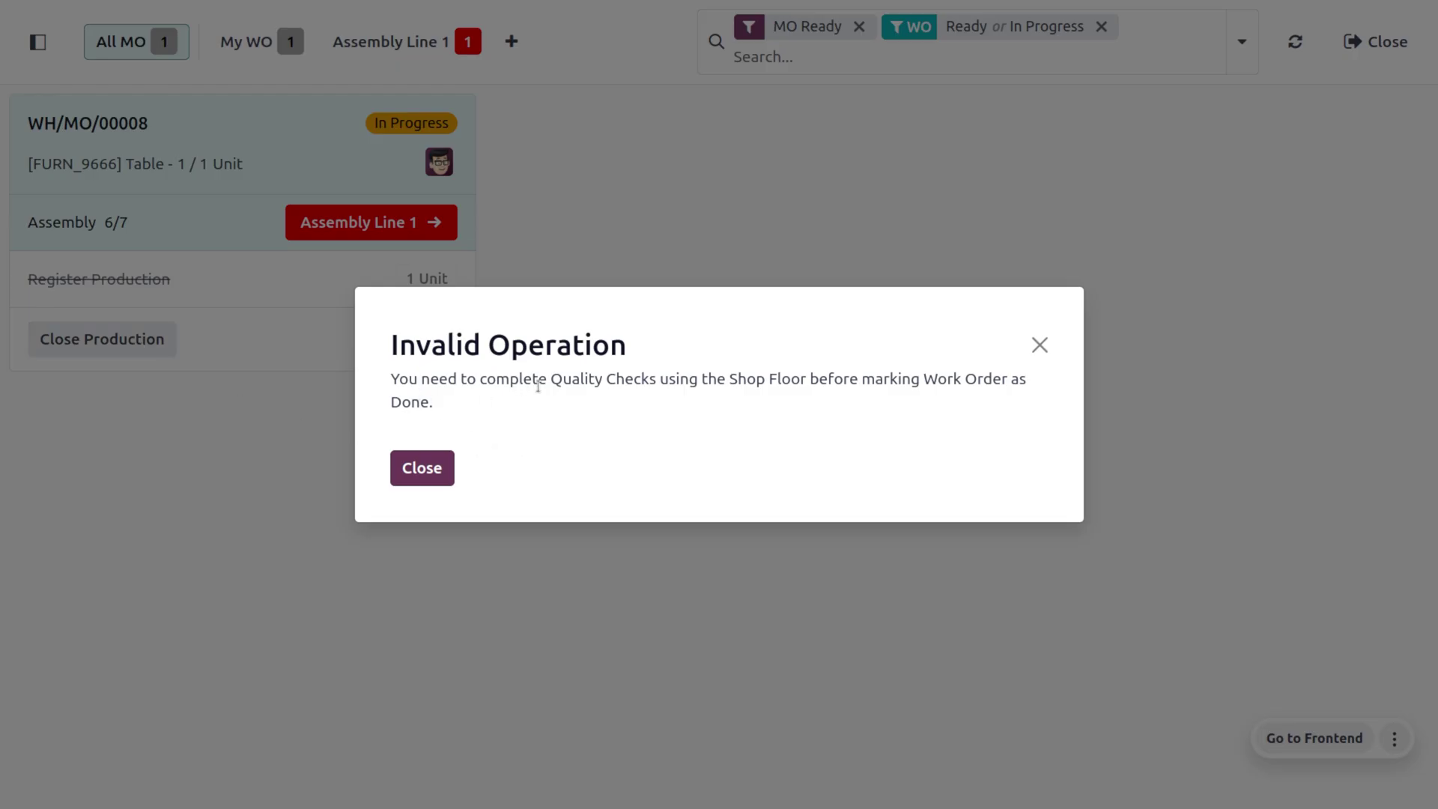
{"action": "left_click", "coordinate": [451, 464]}
{"action": "left_click", "coordinate": [353, 227]}
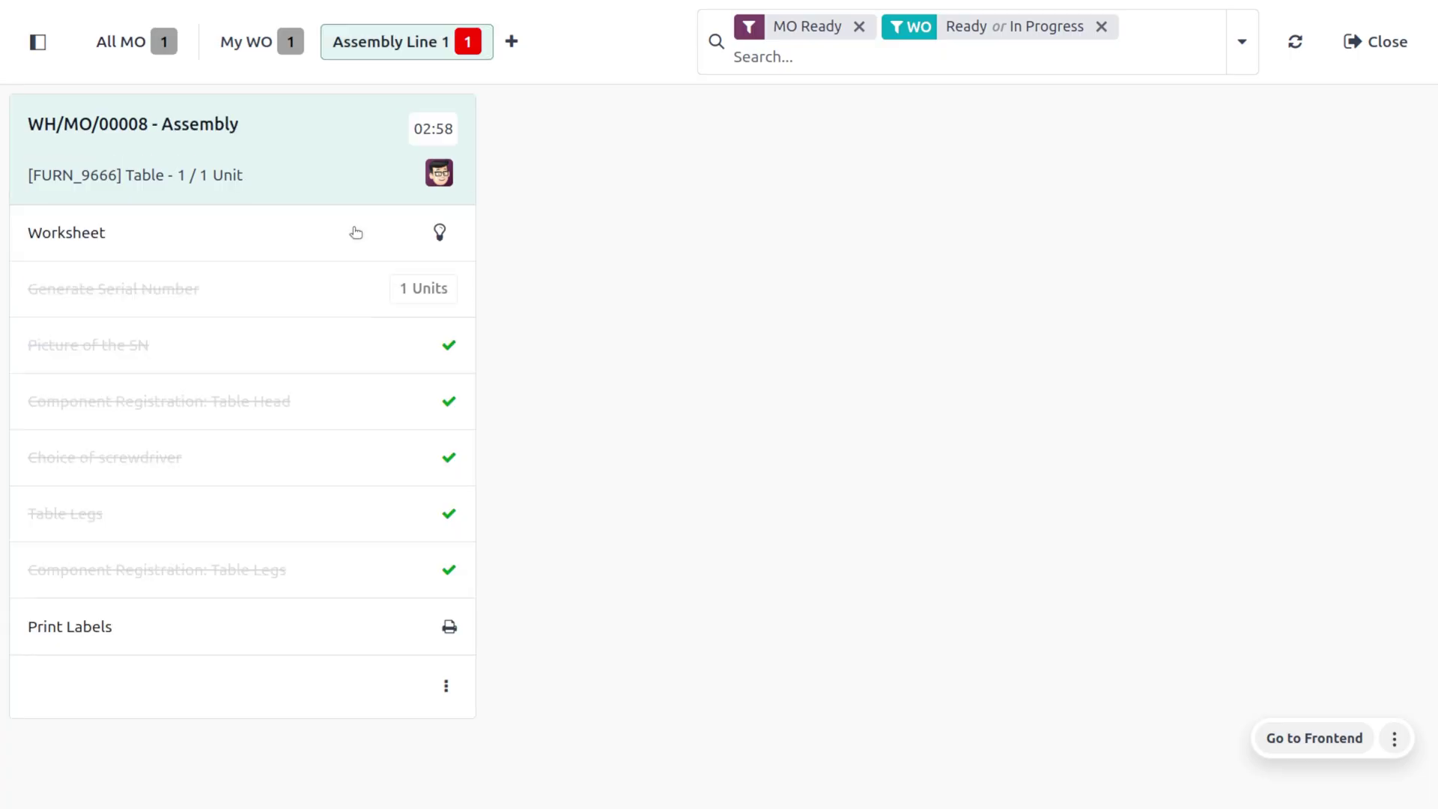
Print 1 label in the 2 x 7 with price format, and finish the Assembly work order by closing its production.
{"action": "left_click", "coordinate": [449, 628]}
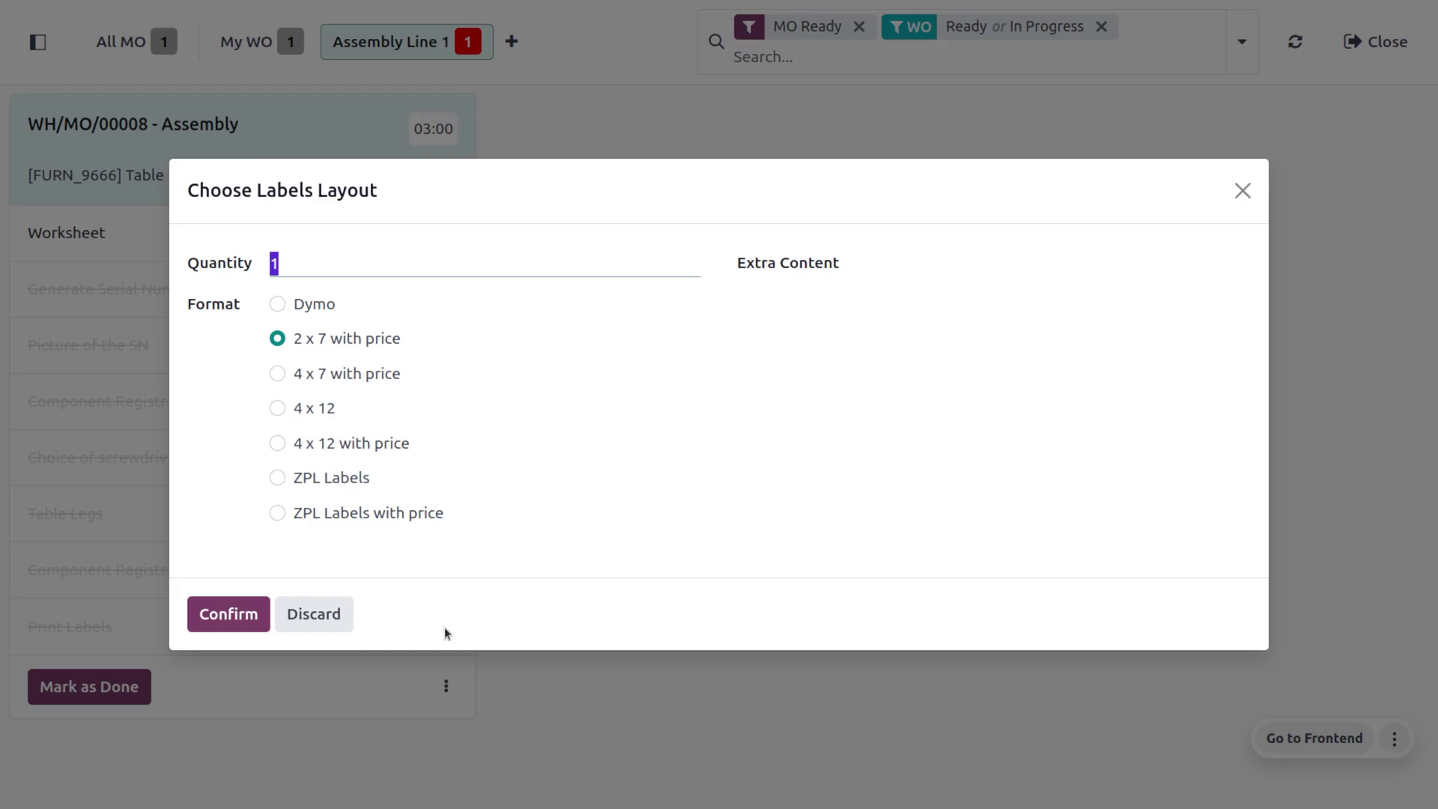
{"action": "left_click", "coordinate": [216, 615]}
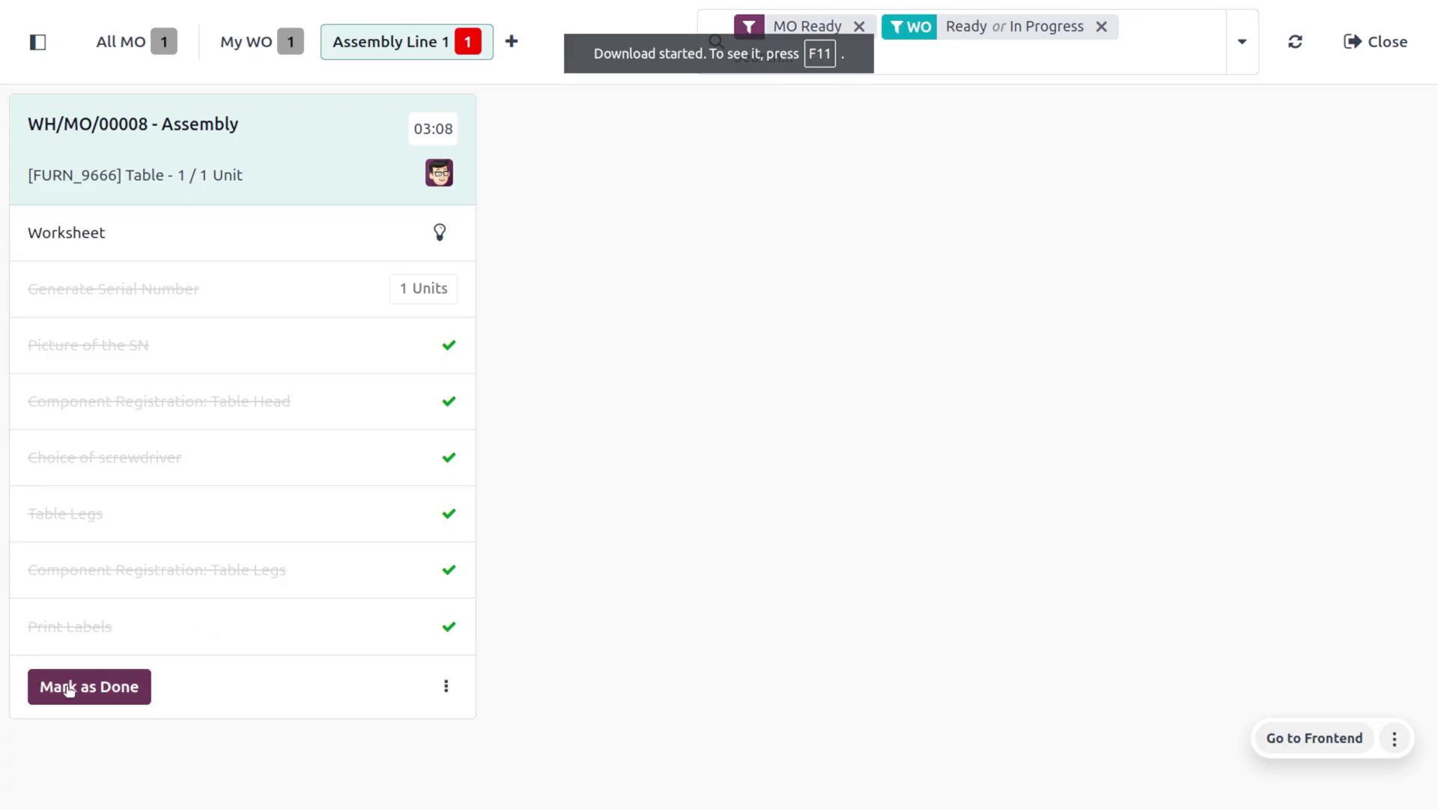
{"action": "left_click", "coordinate": [69, 690]}
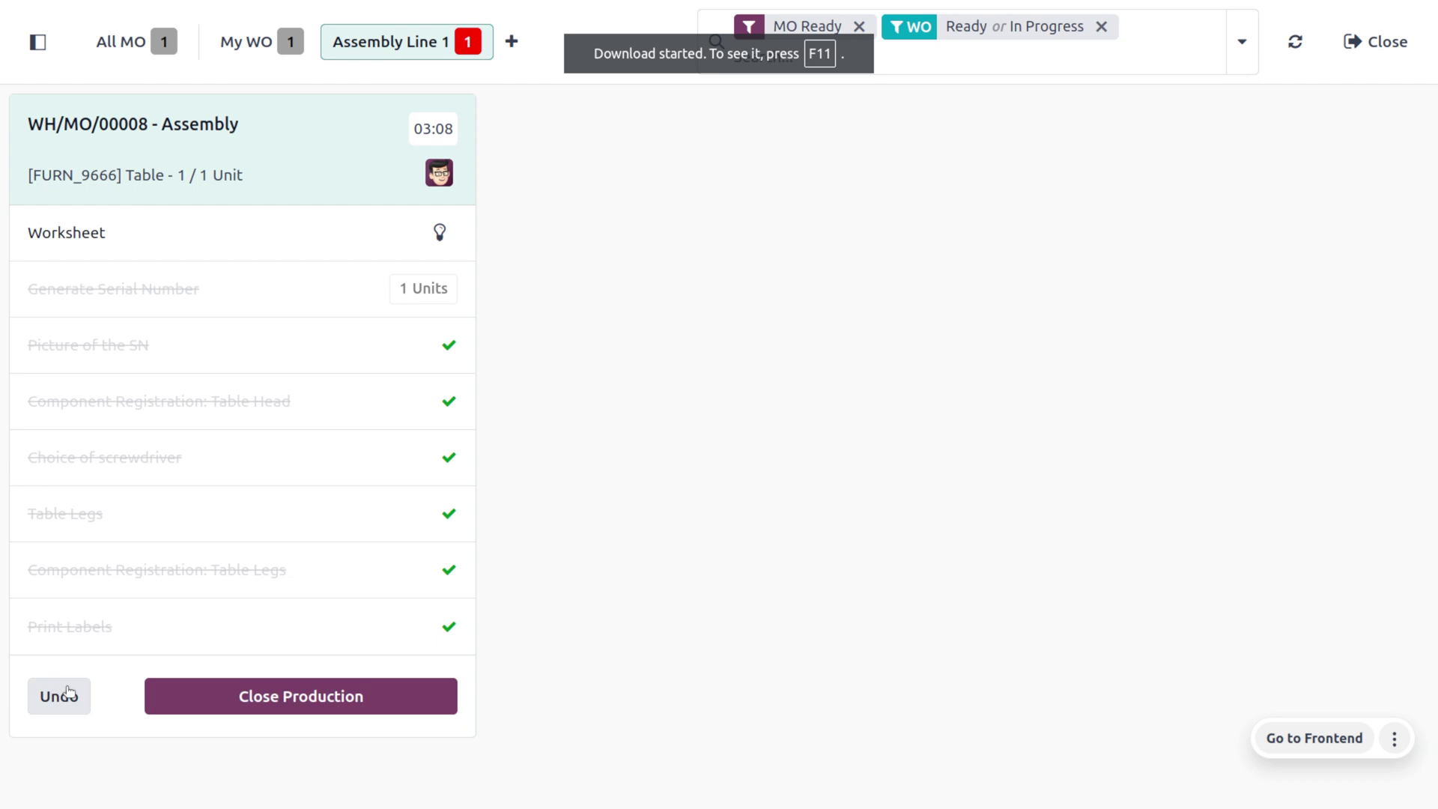
{"action": "left_click", "coordinate": [304, 698]}
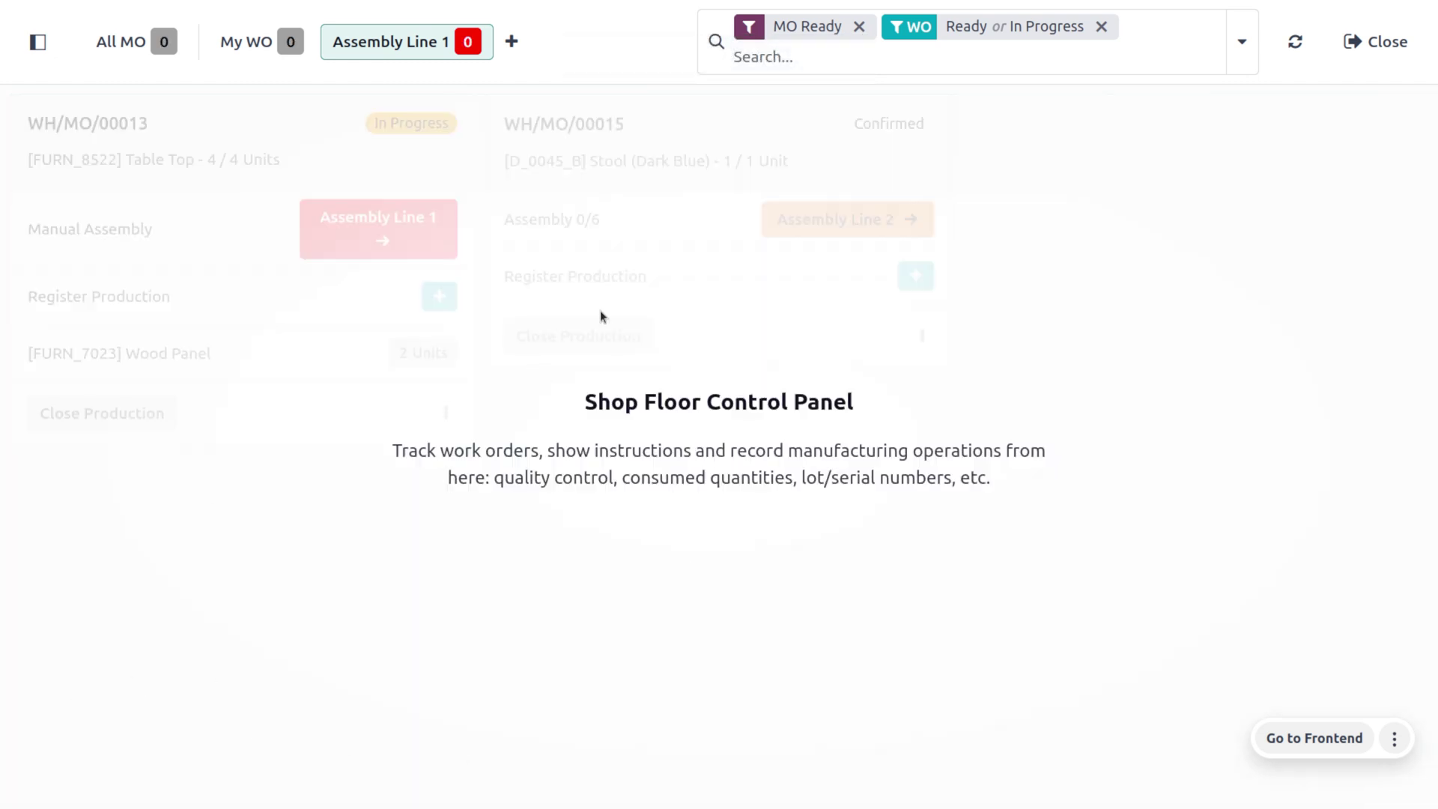
Leave Shop Floor, switch to the Manufacturing app and open the list of manufacturing orders.
{"action": "left_click", "coordinate": [718, 52]}
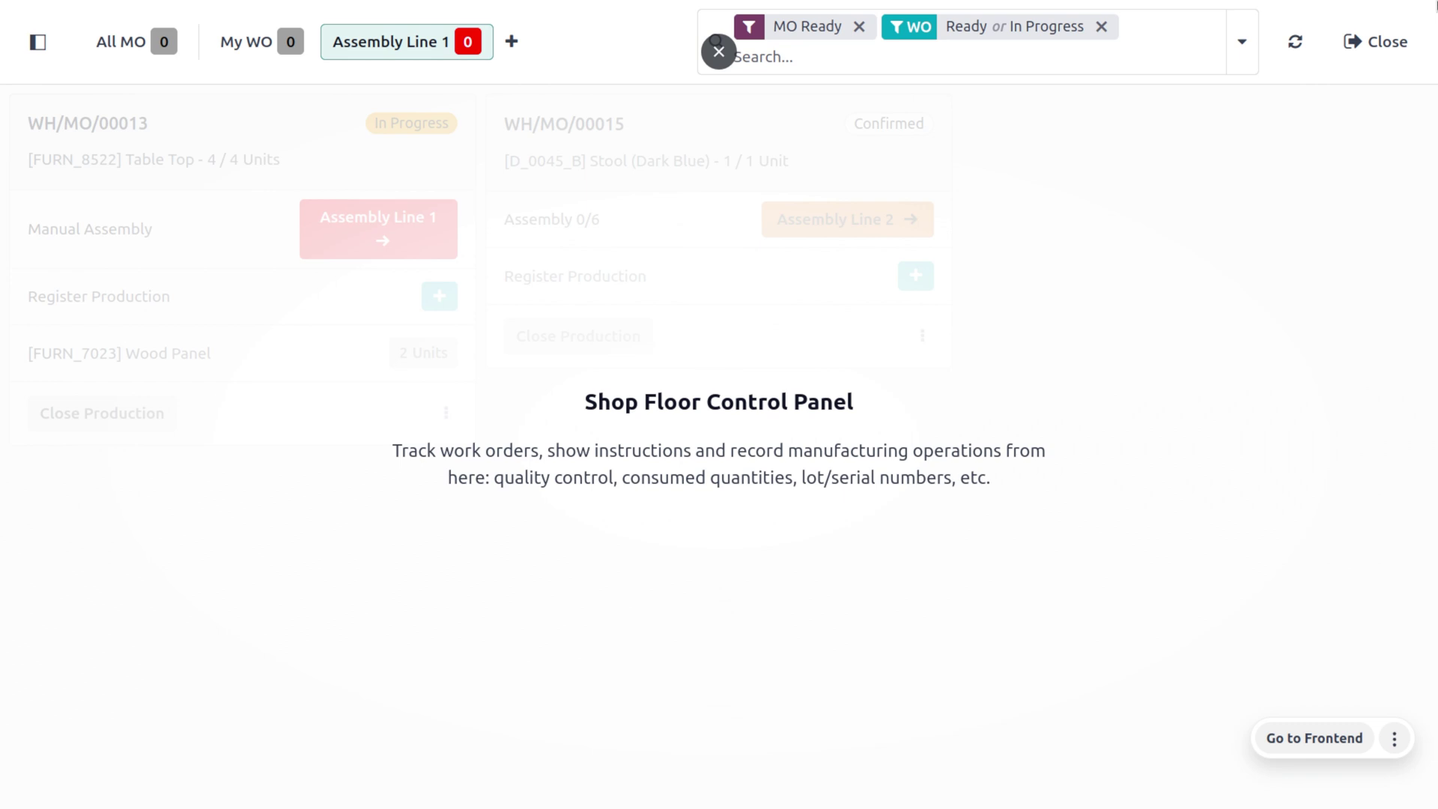
{"action": "left_click", "coordinate": [1381, 60]}
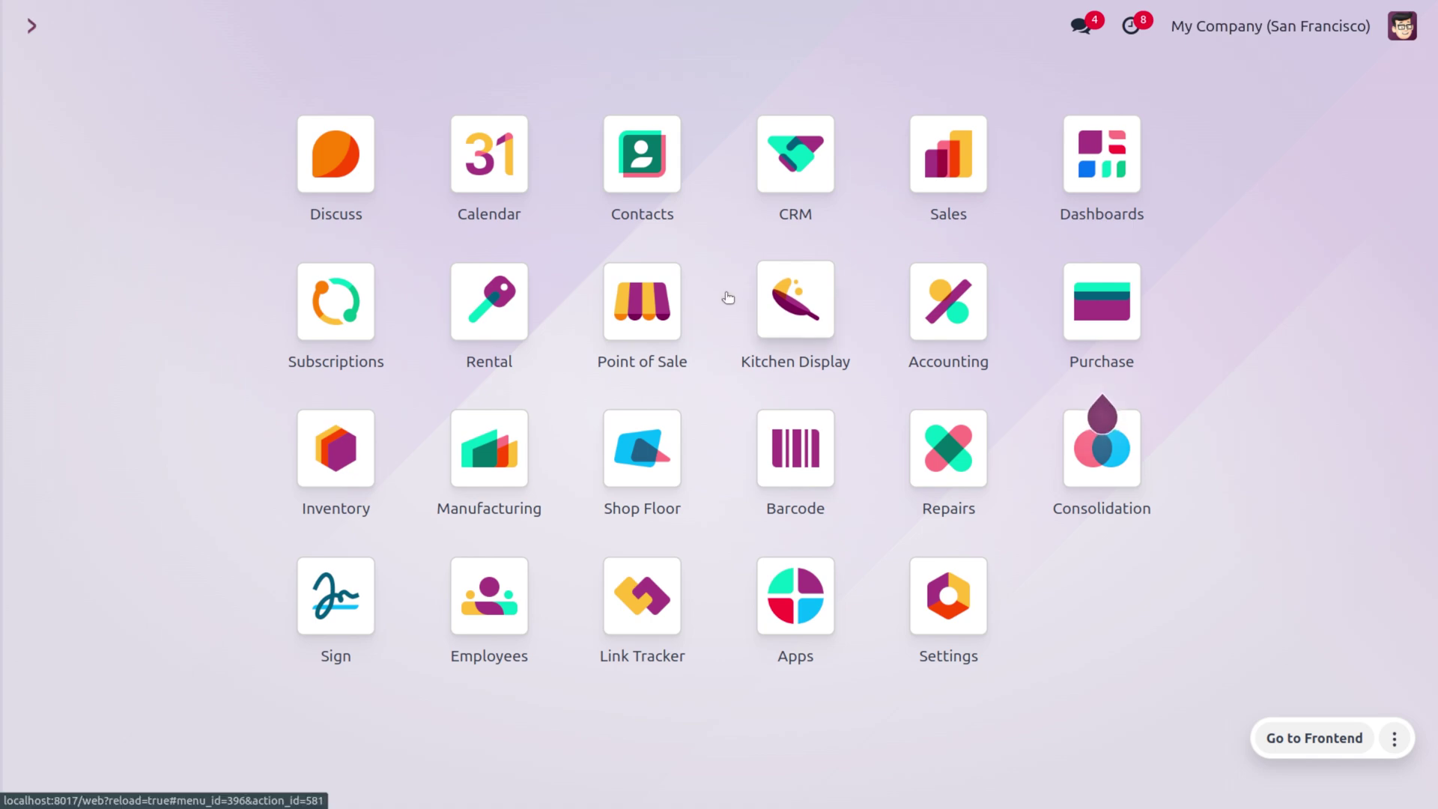
{"action": "type", "text": "man"}
{"action": "key", "text": "Return"}
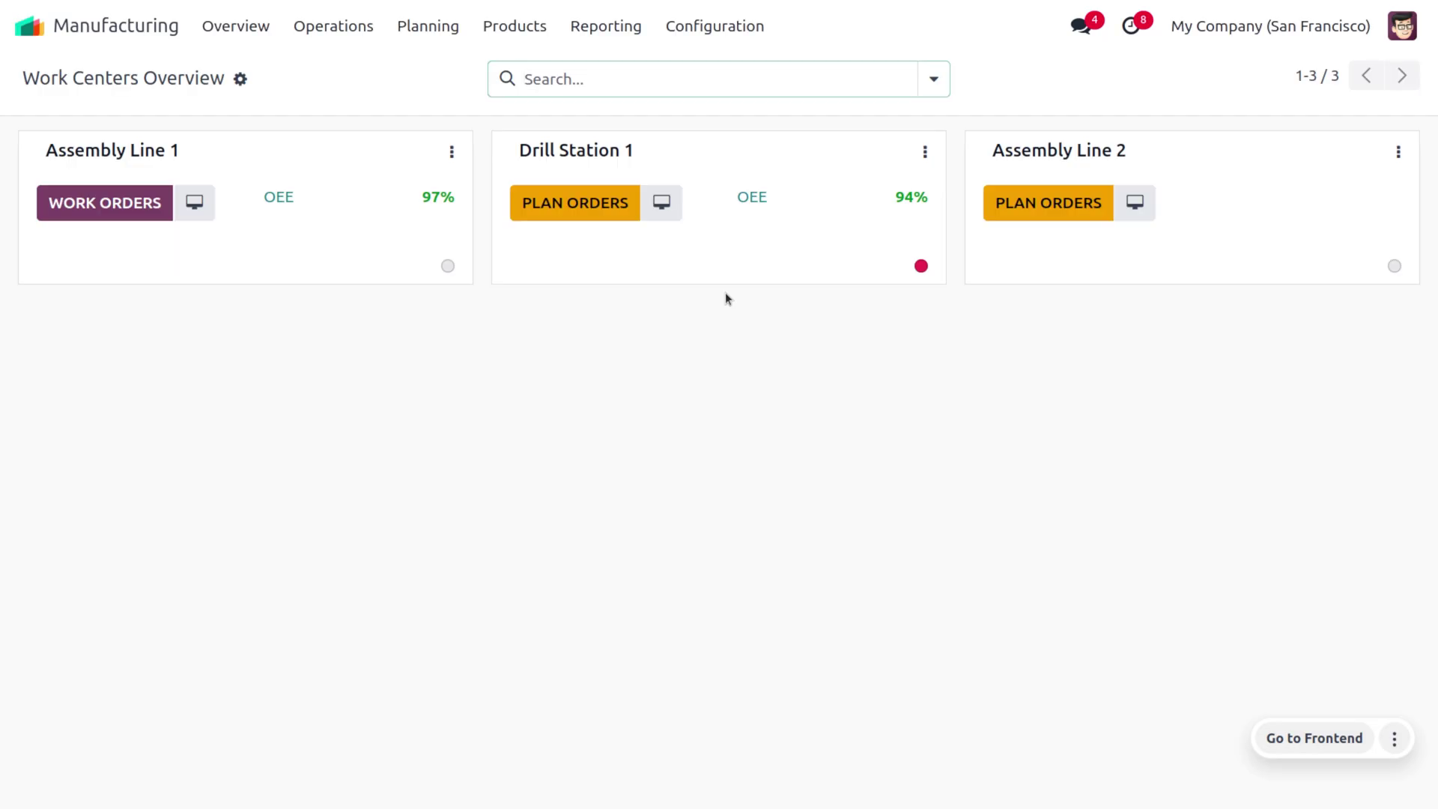
{"action": "left_click", "coordinate": [335, 30]}
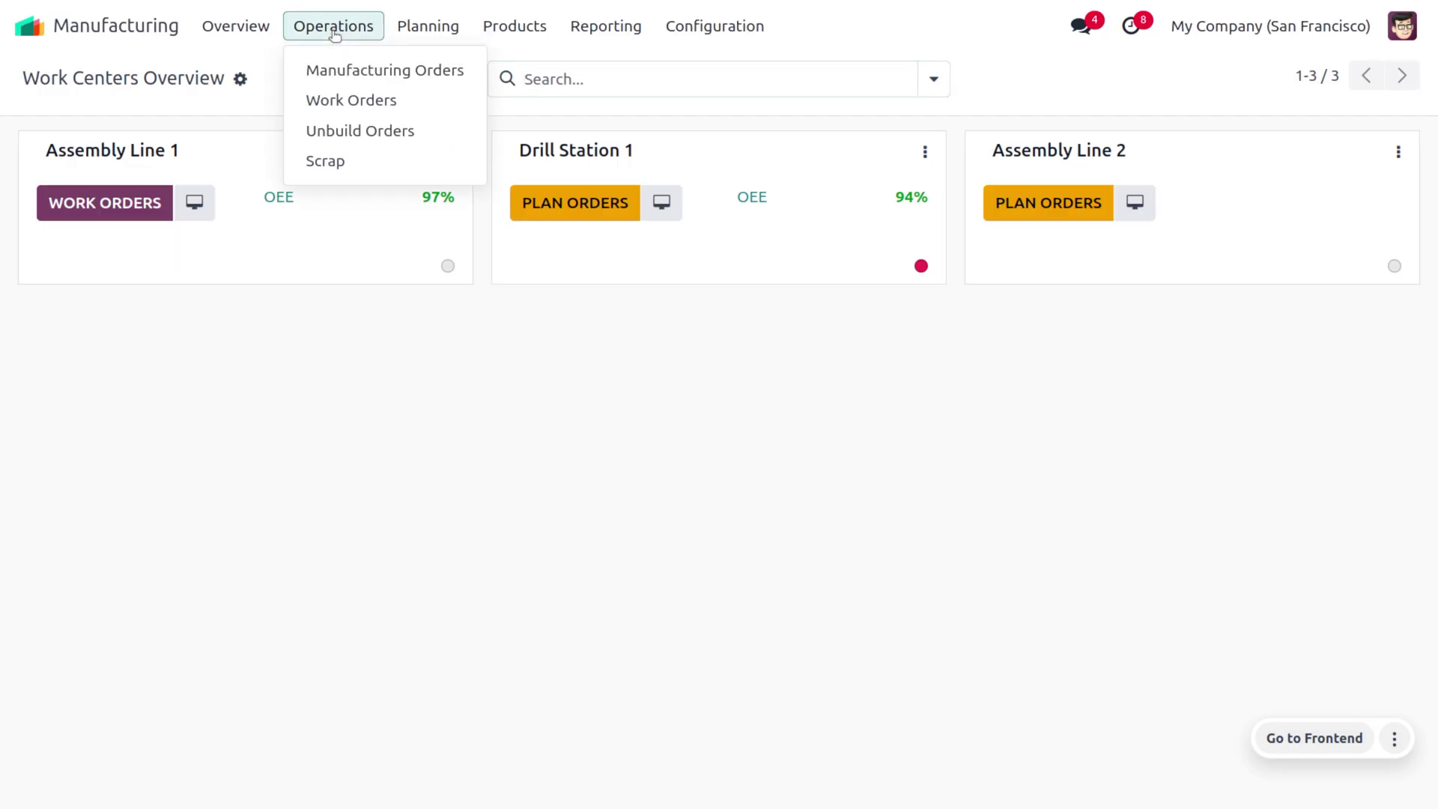
{"action": "left_click", "coordinate": [368, 69]}
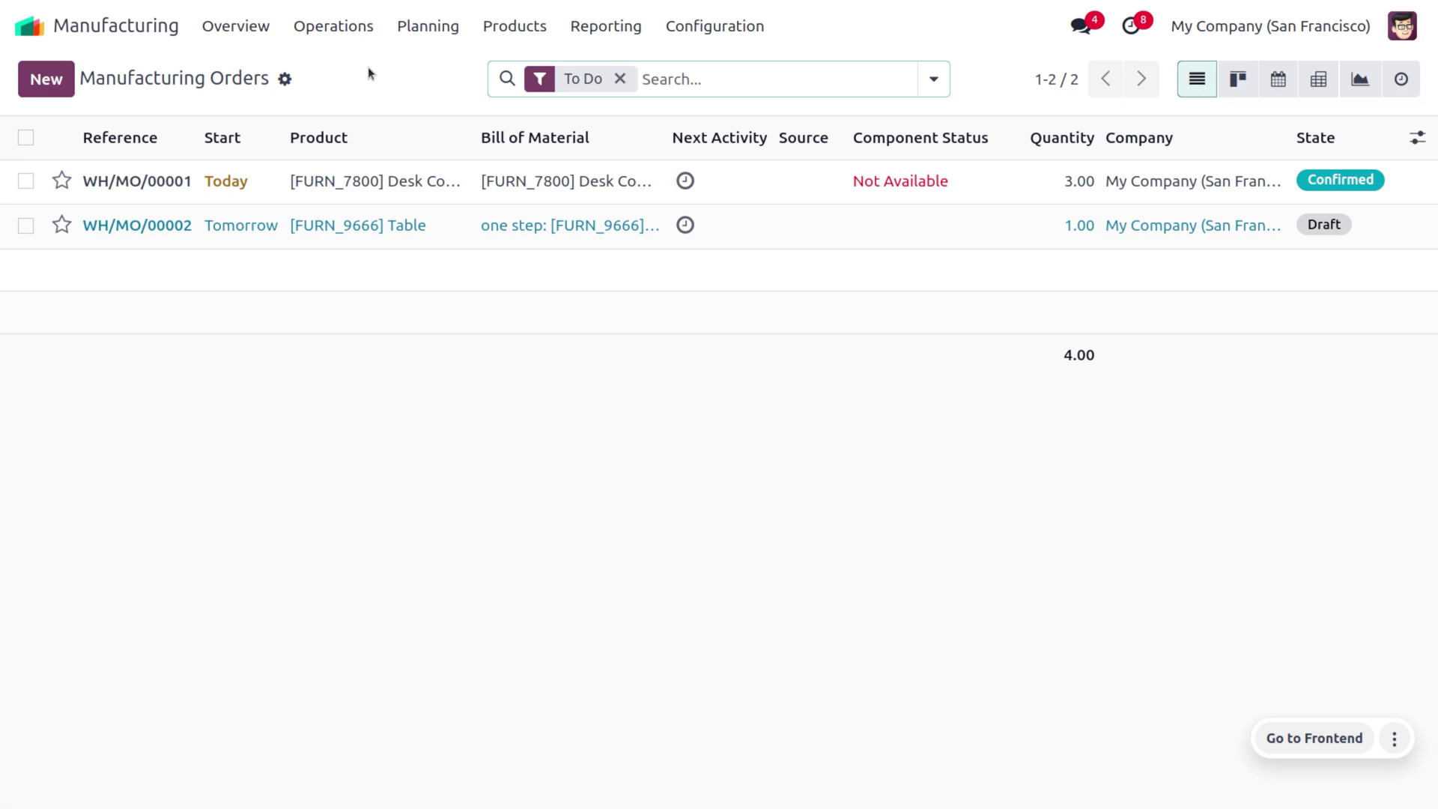
Check the Work Orders list, and remove the To Do filter from Manufacturing Orders to open the newest completed Table order.
{"action": "left_click", "coordinate": [334, 28]}
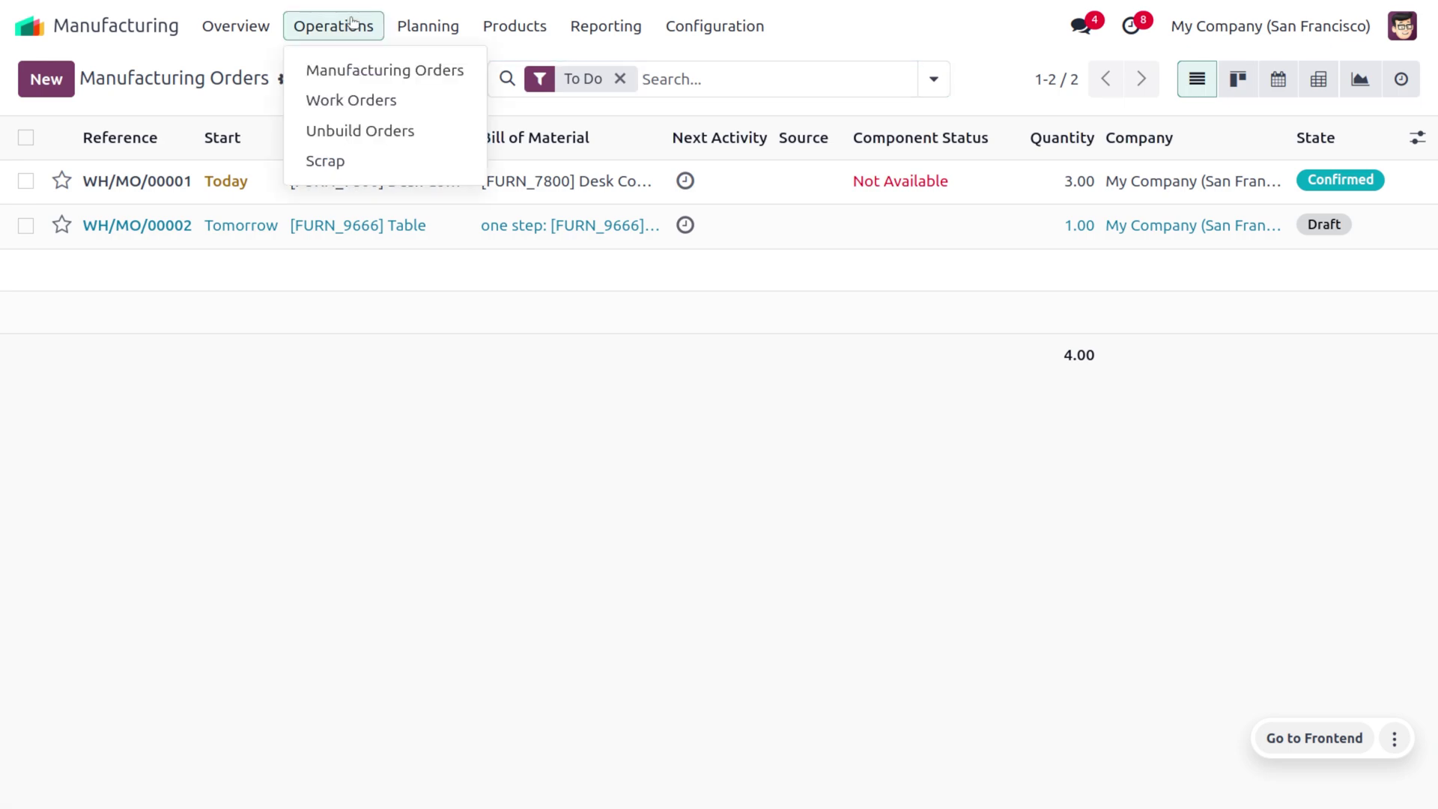
{"action": "left_click", "coordinate": [370, 97]}
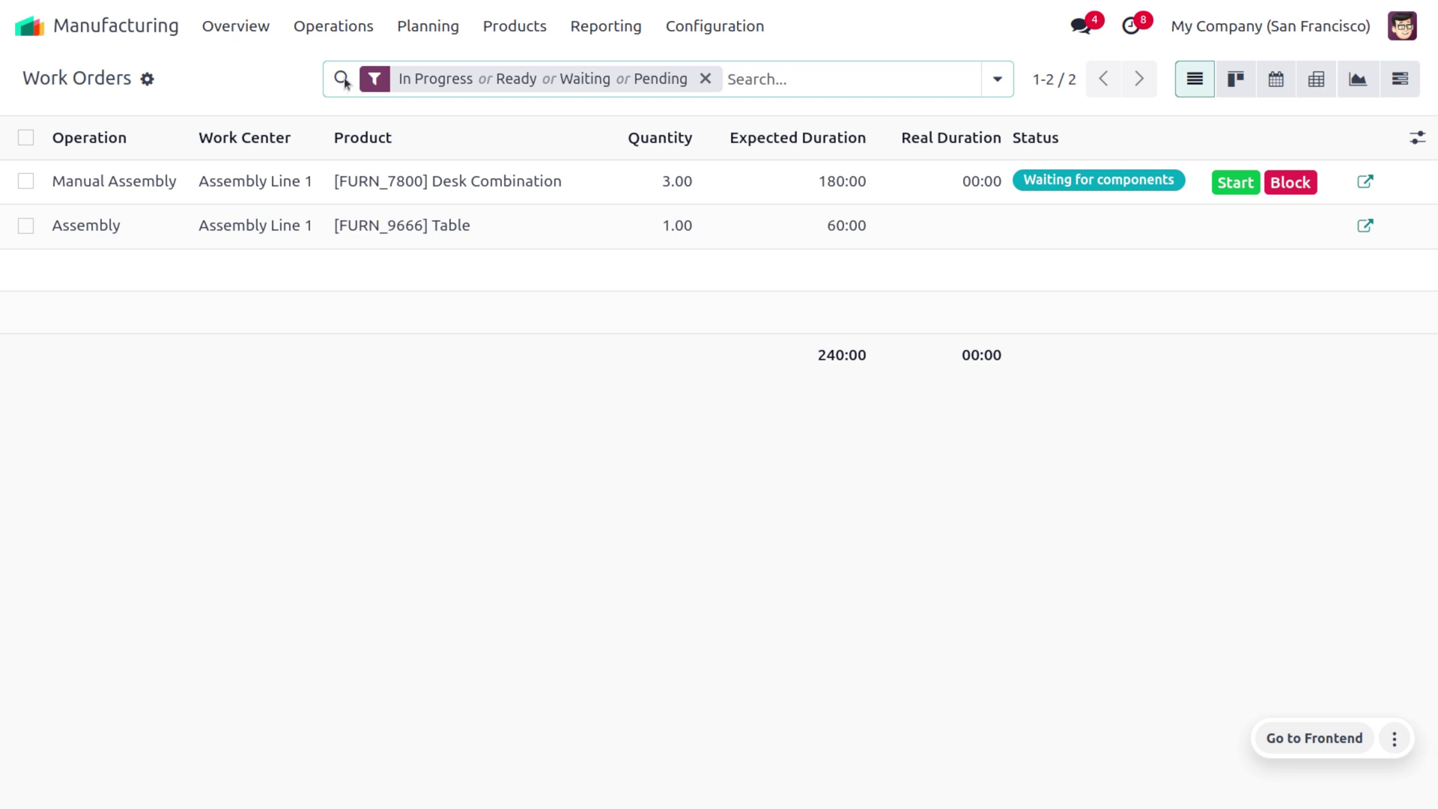
{"action": "left_click", "coordinate": [322, 37]}
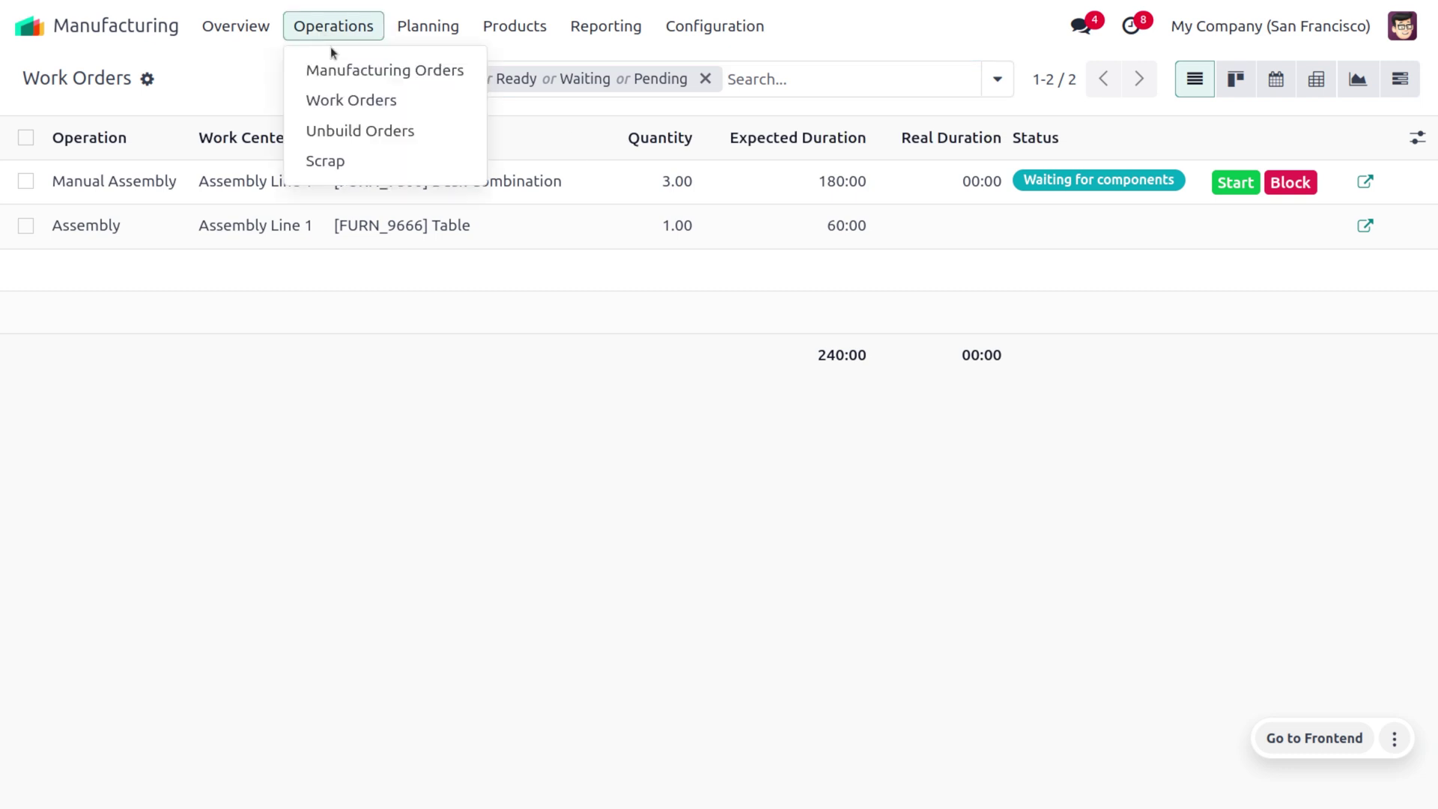
{"action": "left_click", "coordinate": [342, 63]}
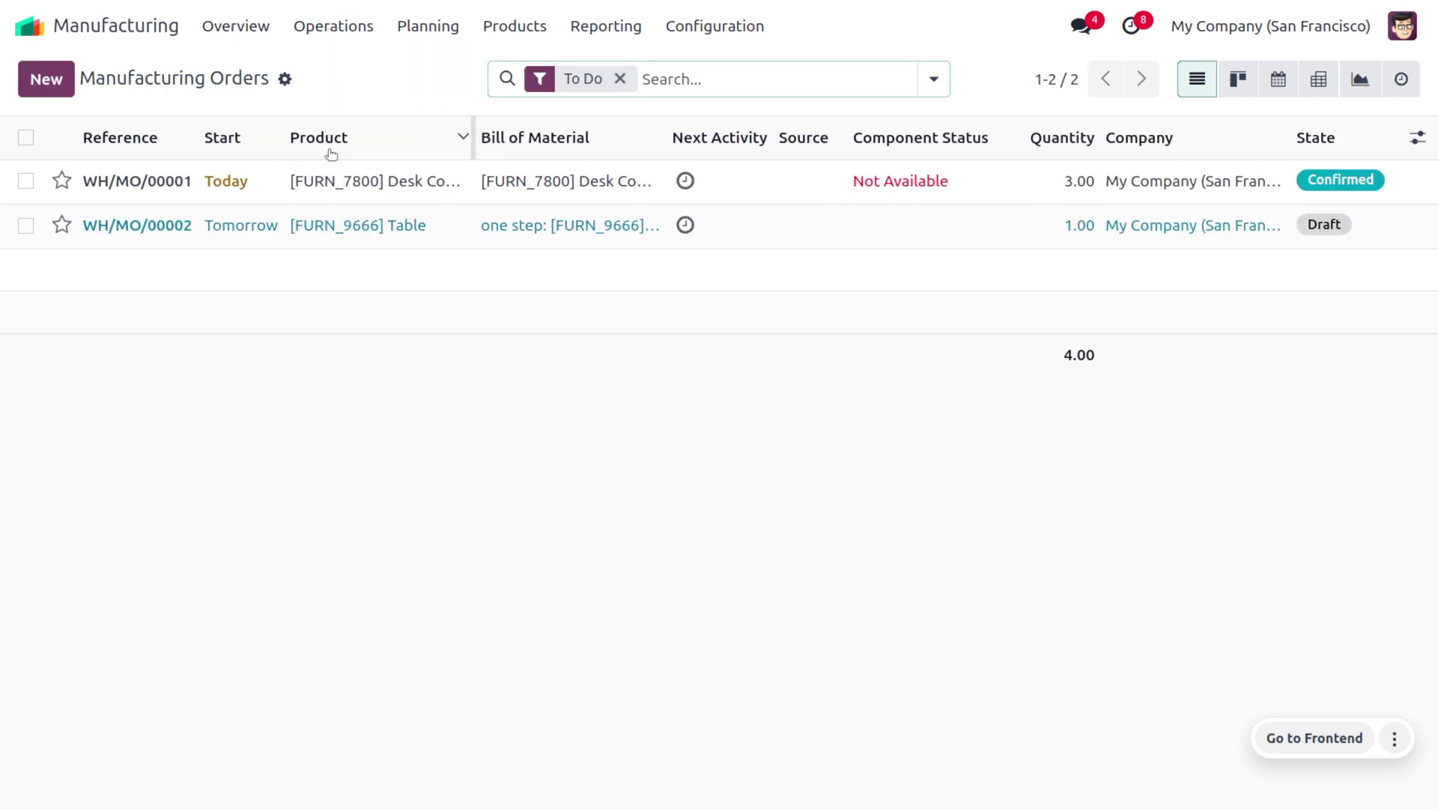
{"action": "left_click", "coordinate": [621, 79]}
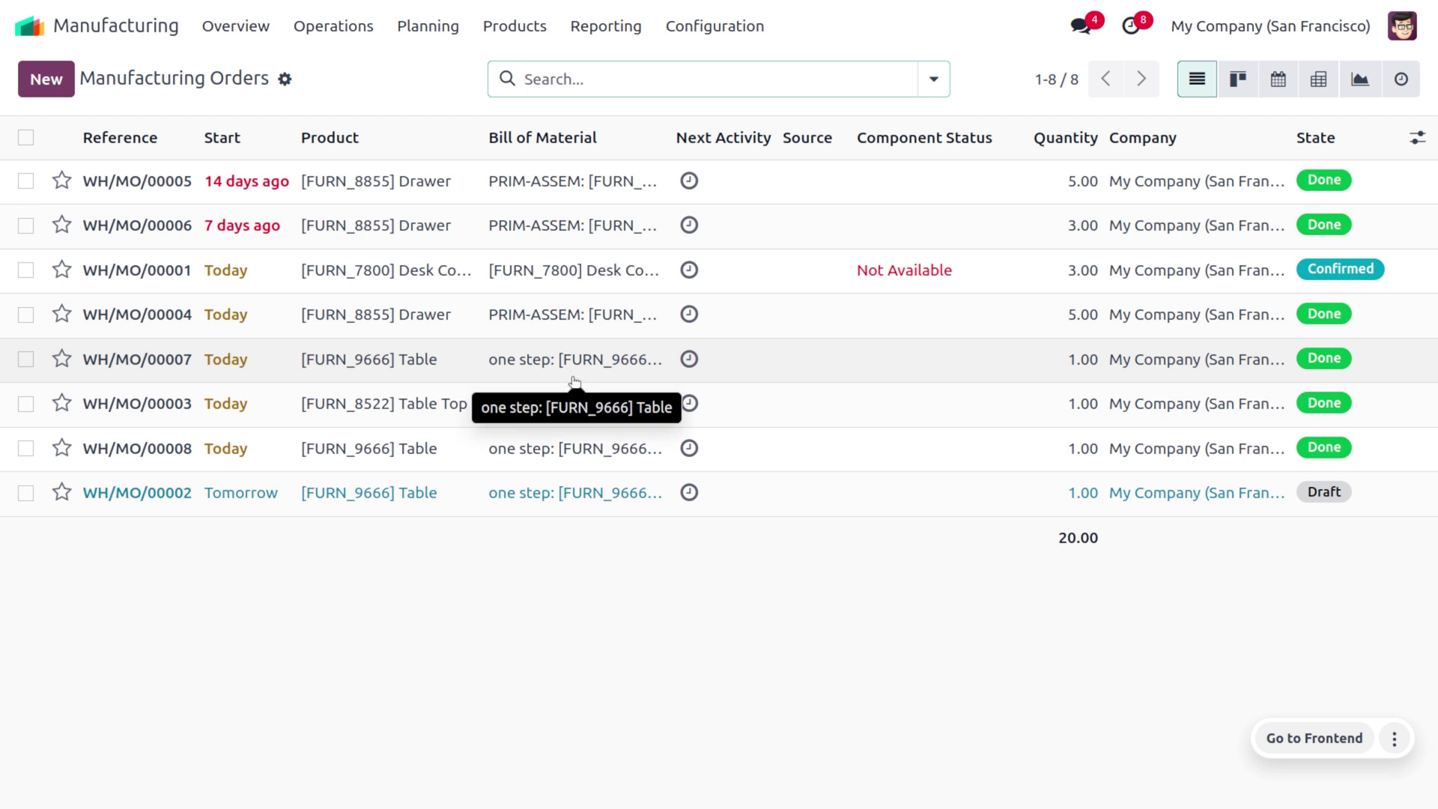
{"action": "left_click", "coordinate": [618, 448]}
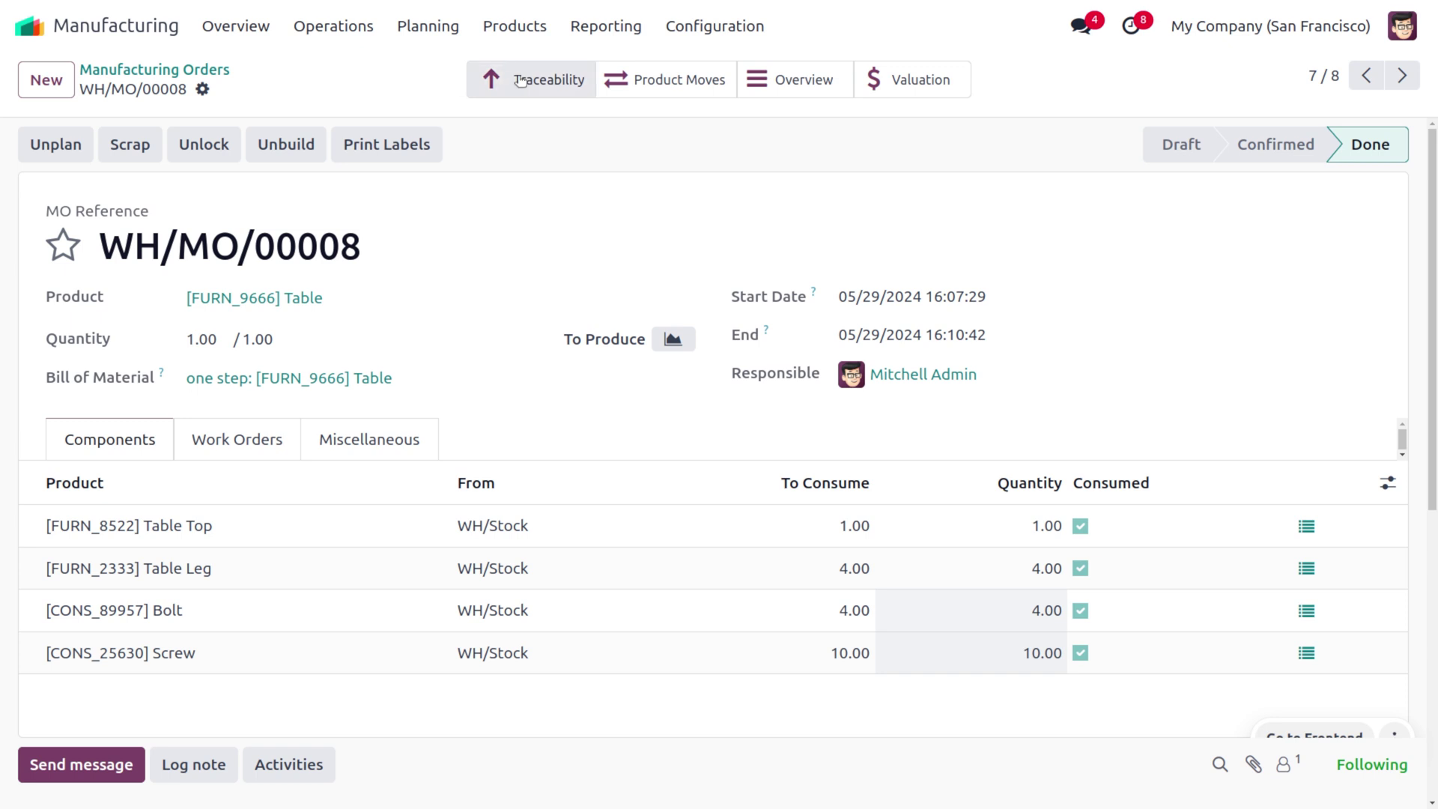
Review the completed Table order's traceability report and product moves, and return to the order.
{"action": "left_click", "coordinate": [521, 80]}
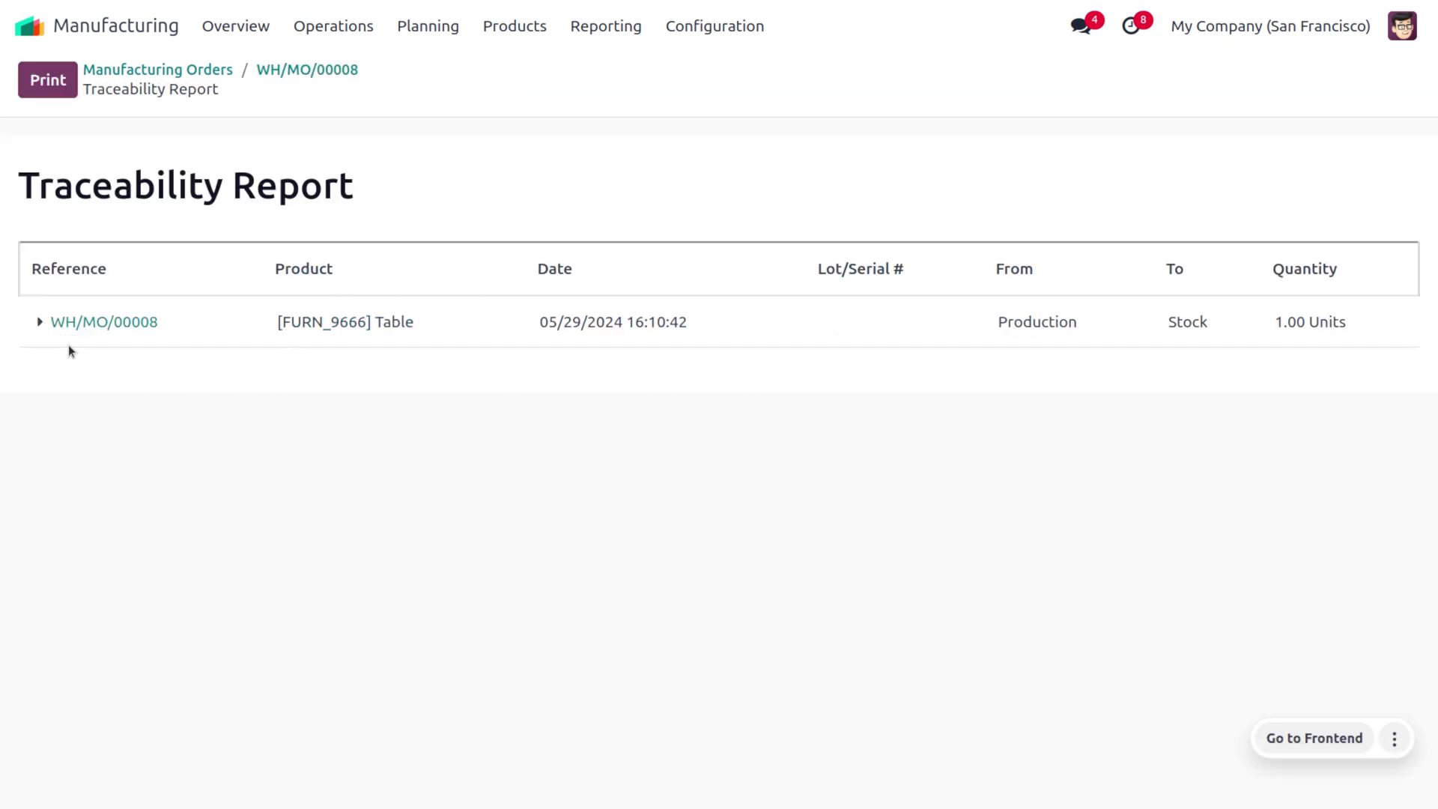
{"action": "left_click", "coordinate": [59, 326]}
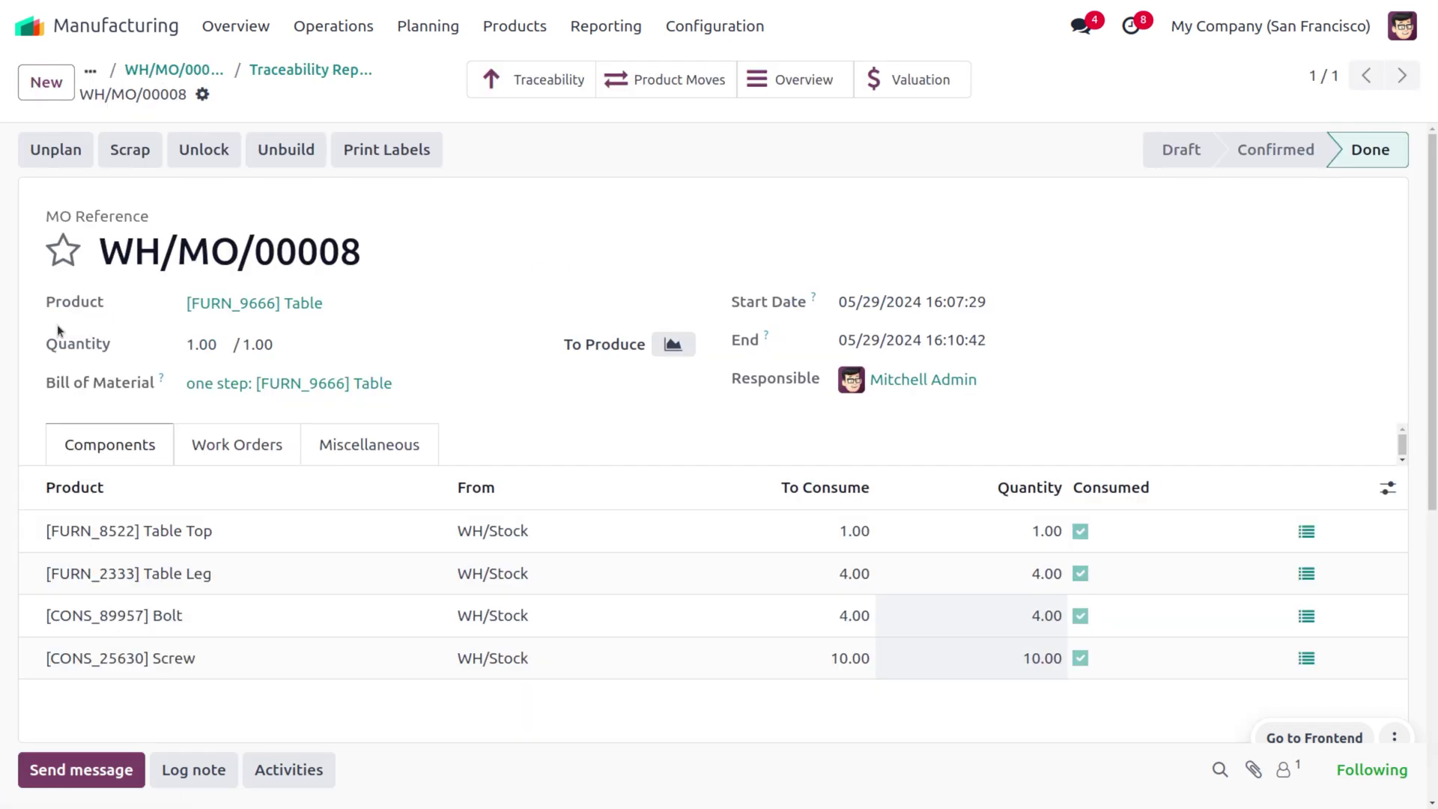
{"action": "left_click", "coordinate": [657, 82]}
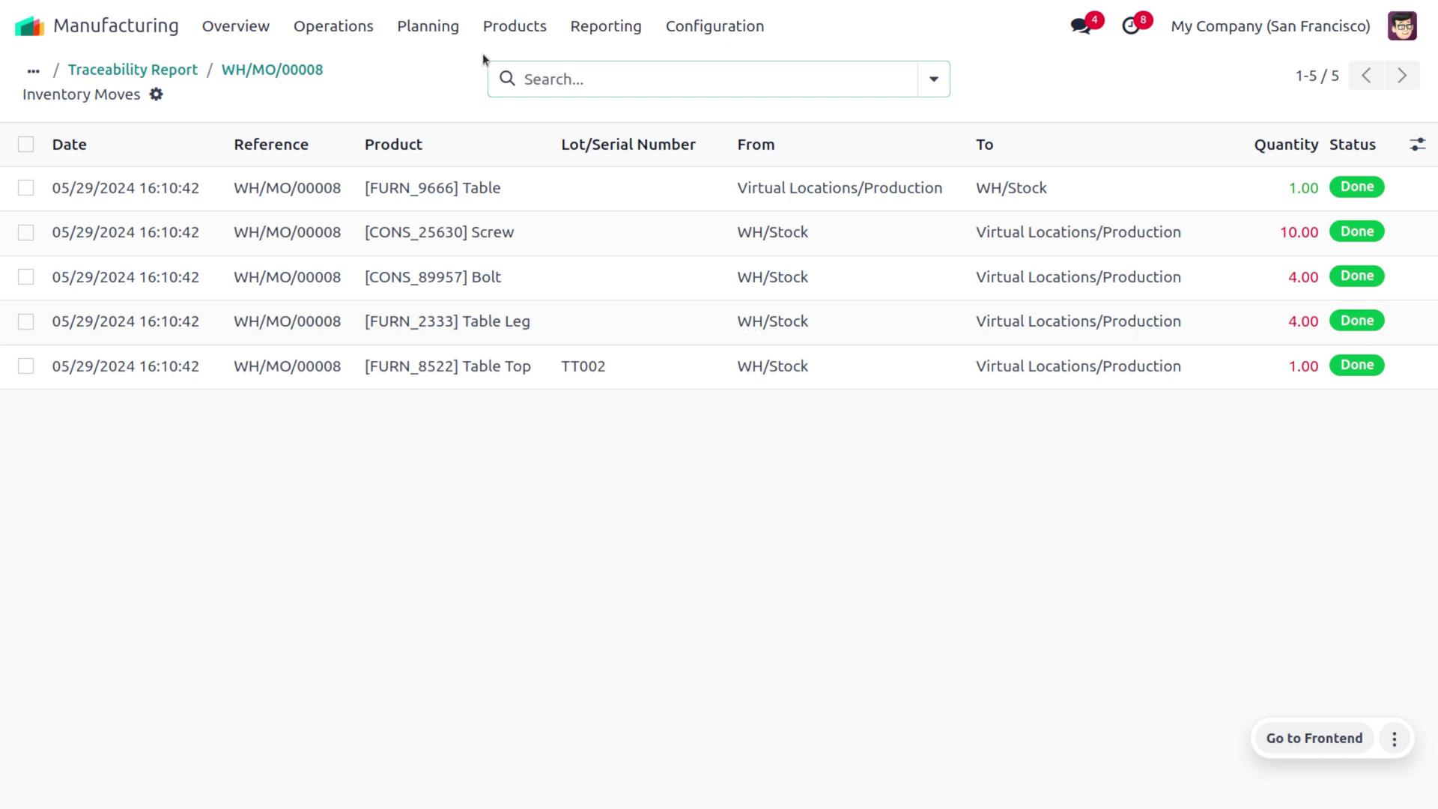
{"action": "left_click", "coordinate": [133, 69]}
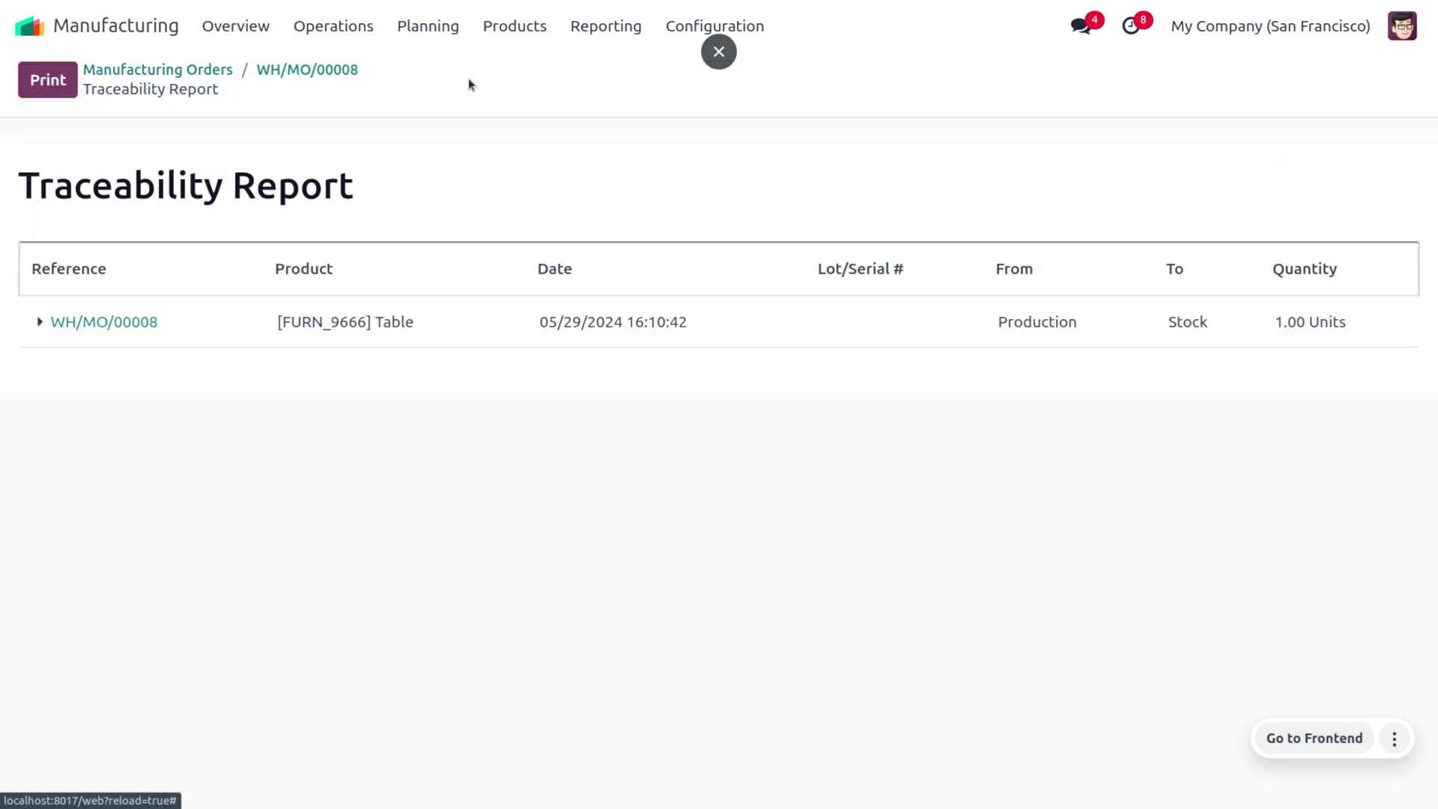
{"action": "left_click", "coordinate": [322, 69]}
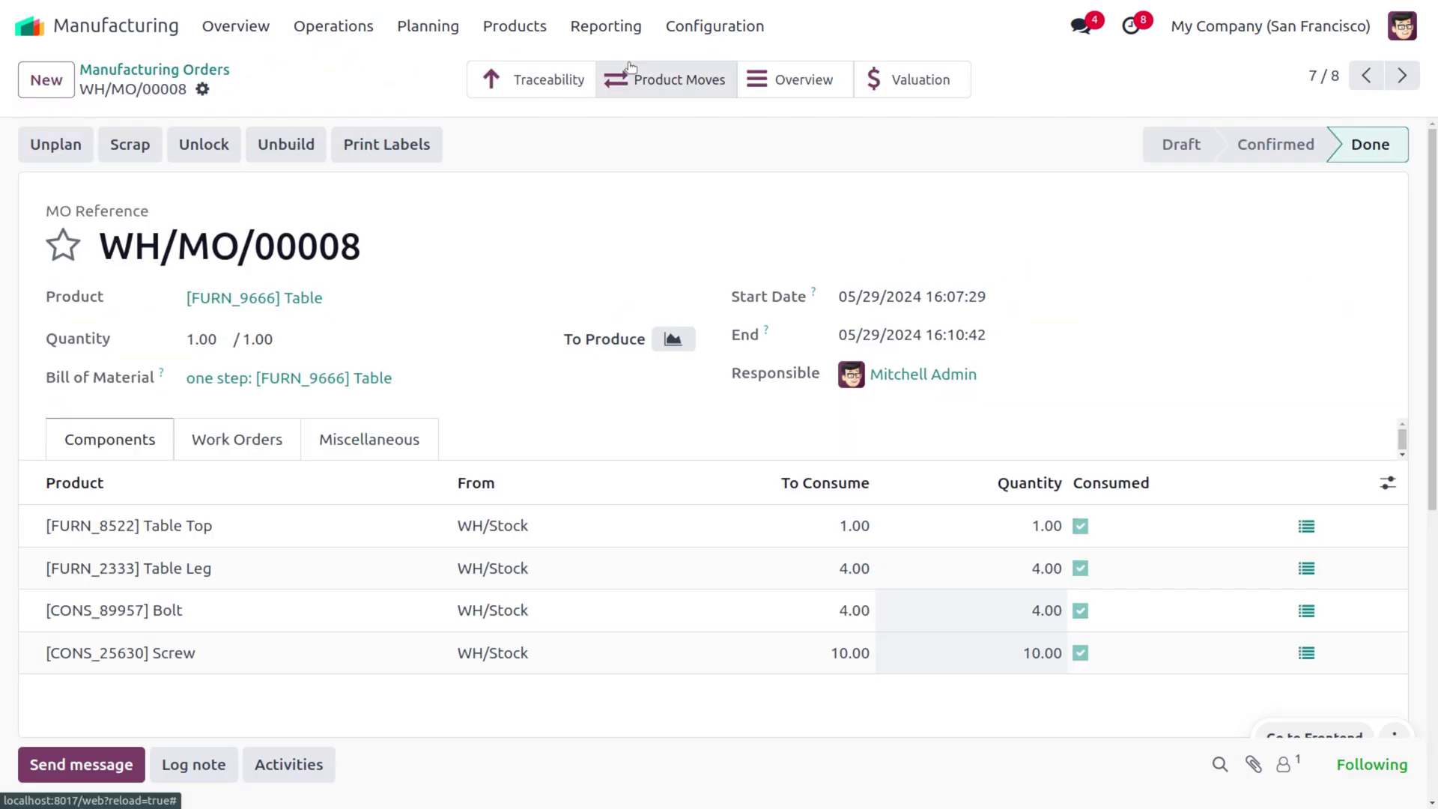
Review the completed Table order's cost overview and its stock valuation.
{"action": "left_click", "coordinate": [774, 87]}
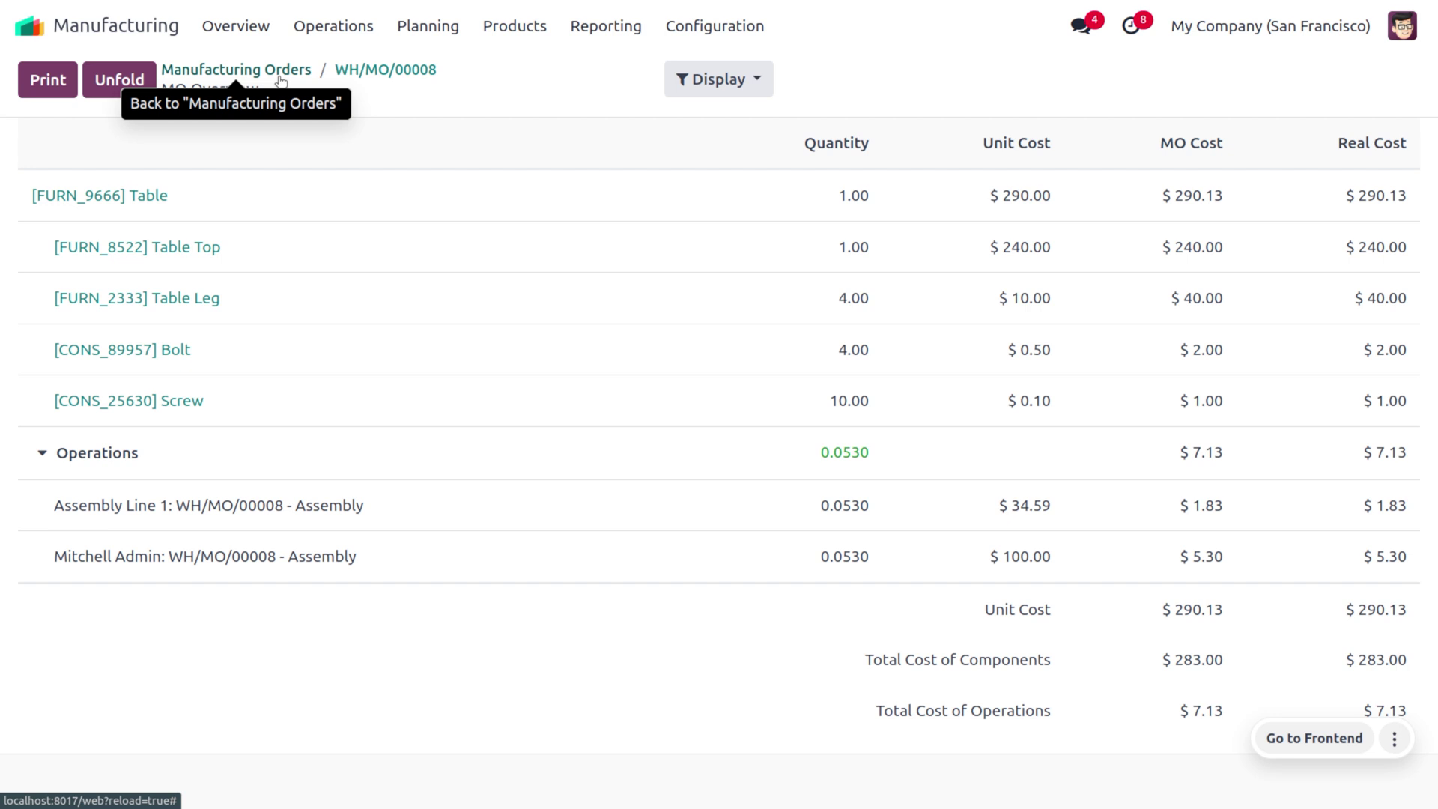
{"action": "left_click", "coordinate": [355, 74]}
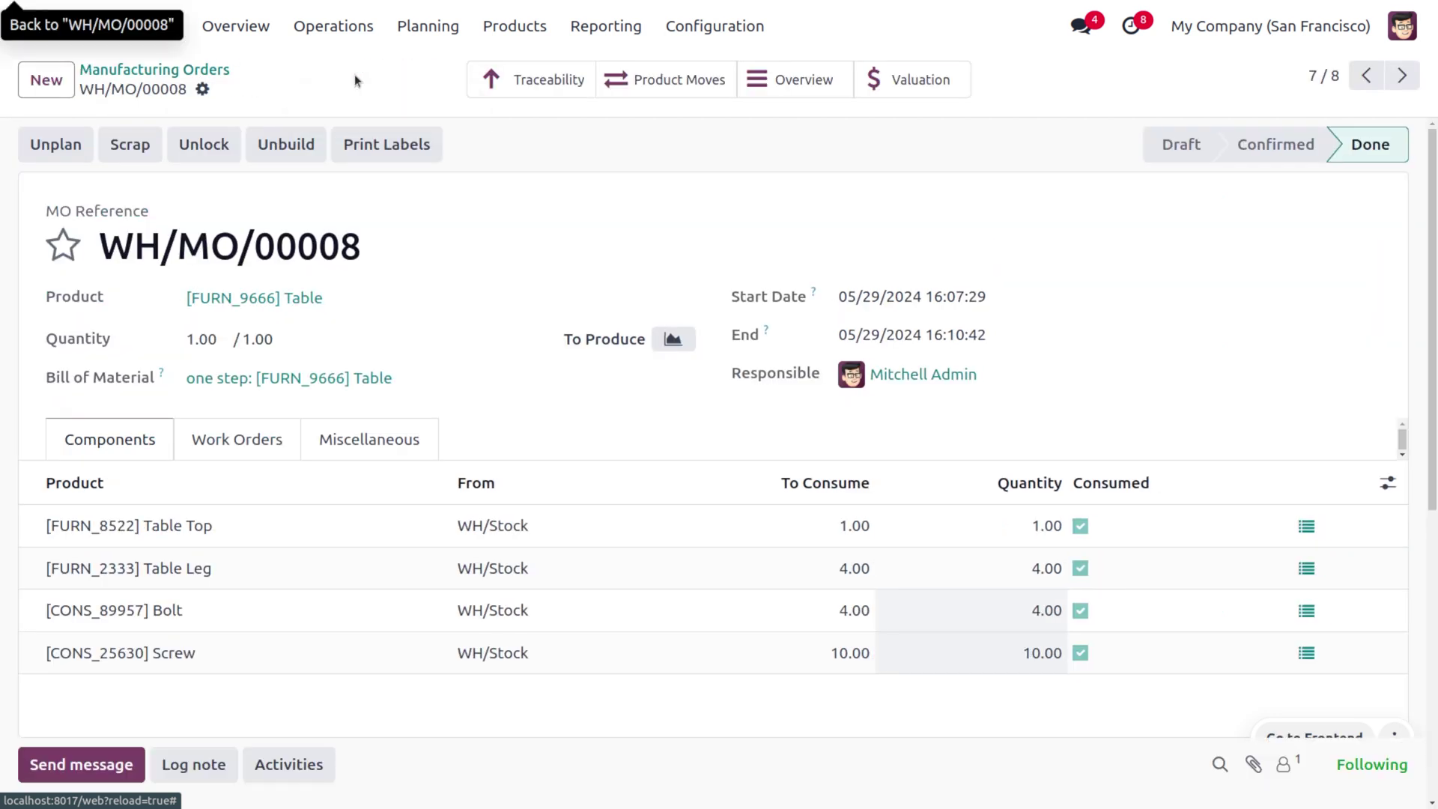
{"action": "left_click", "coordinate": [909, 79]}
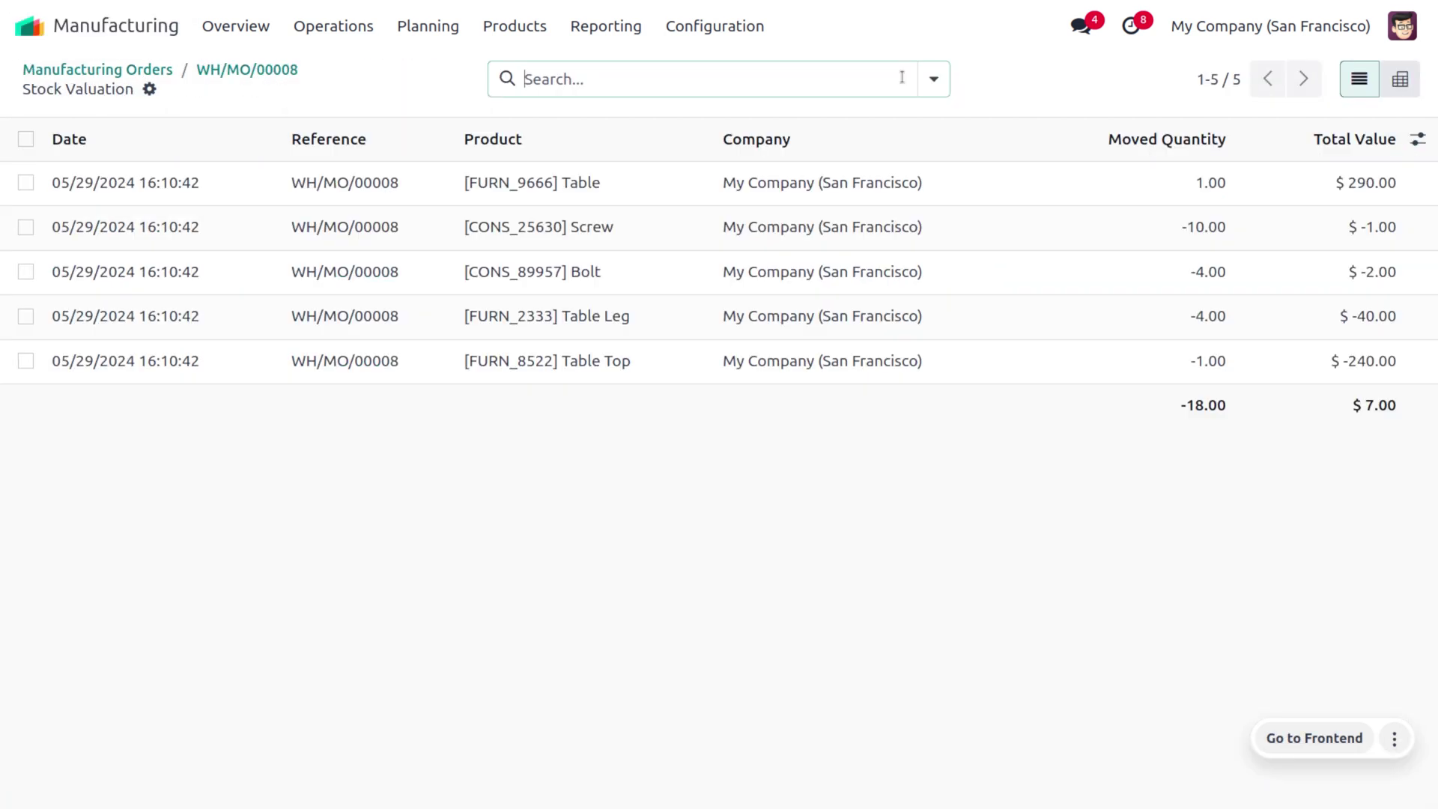